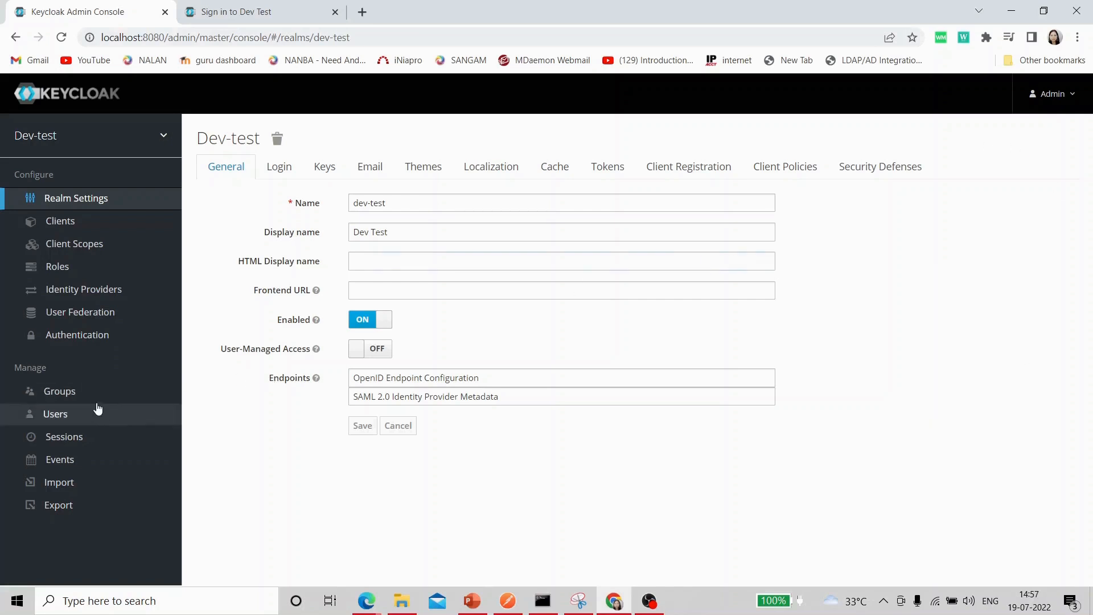
Check test2's Required User Actions list without adding any, then go to the Dev Test sign-in page.
left_click(55, 414)
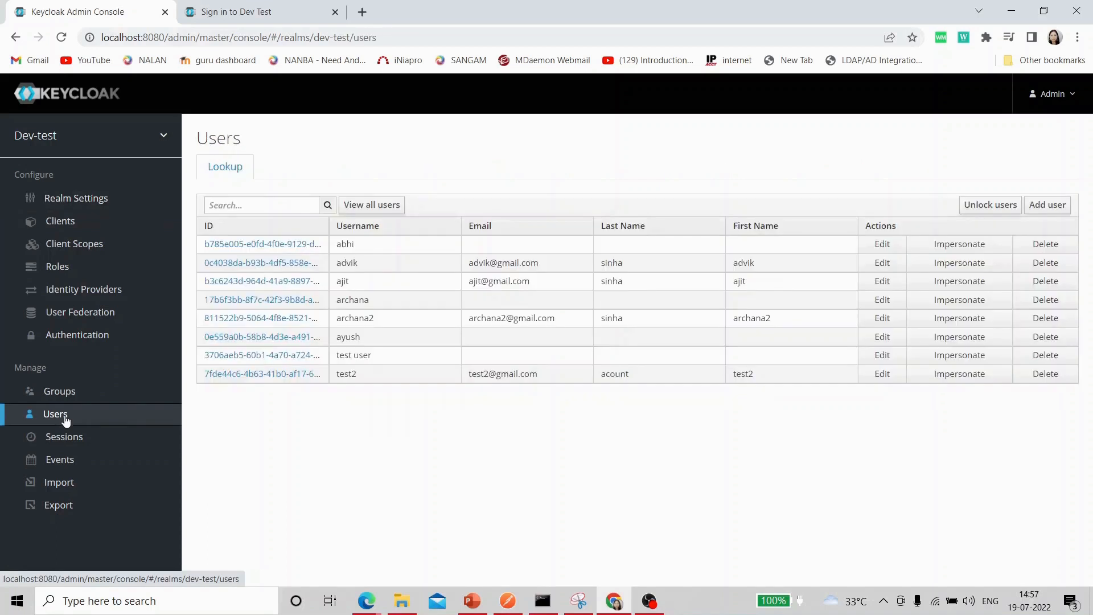
left_click(882, 375)
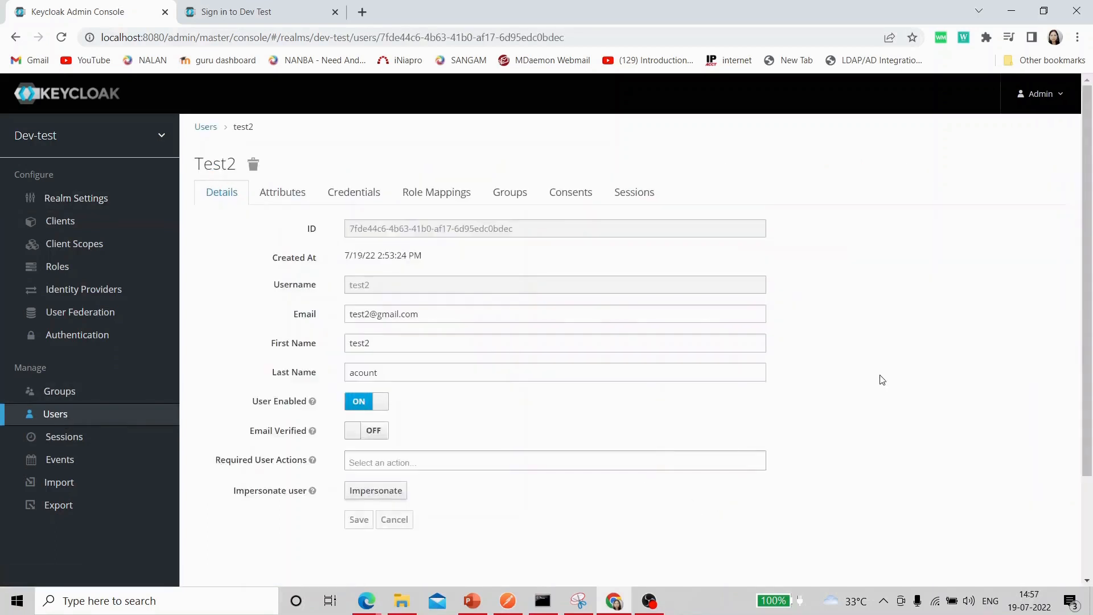
left_click(429, 464)
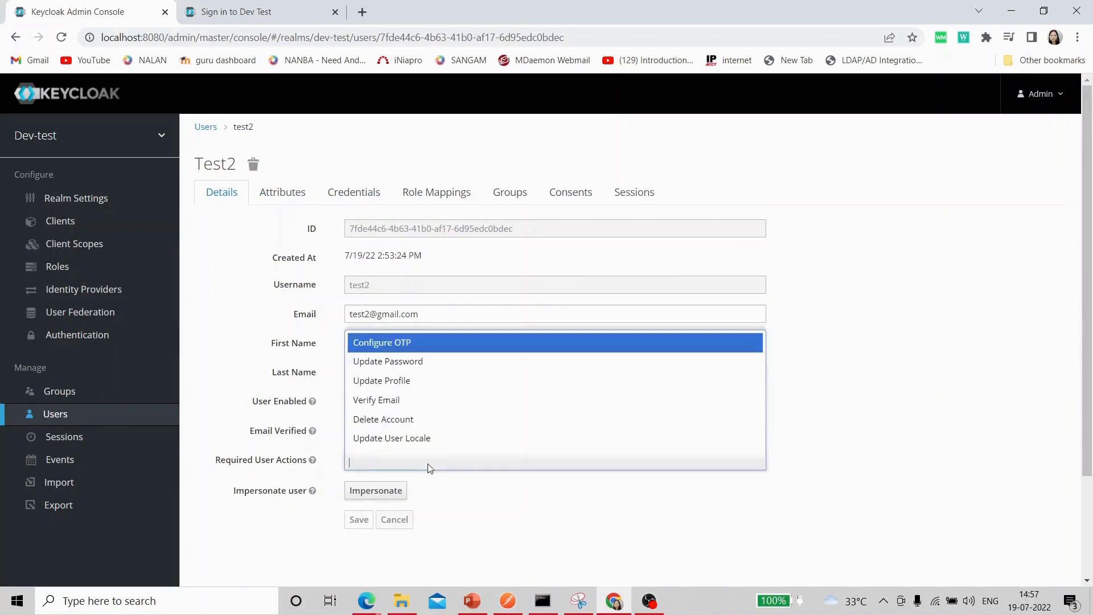
left_click(488, 534)
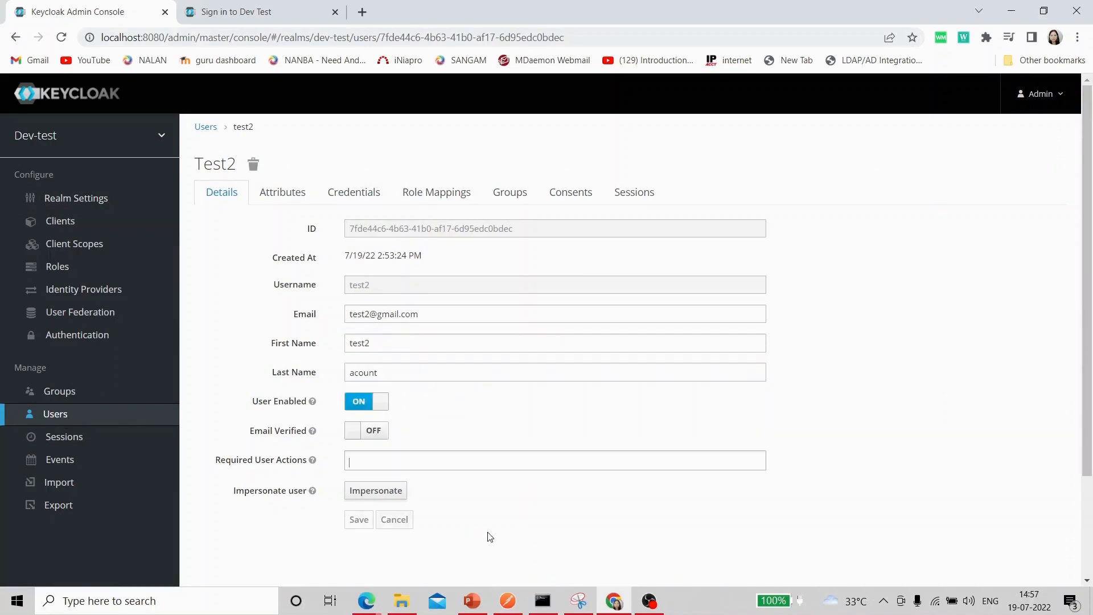
left_click(250, 13)
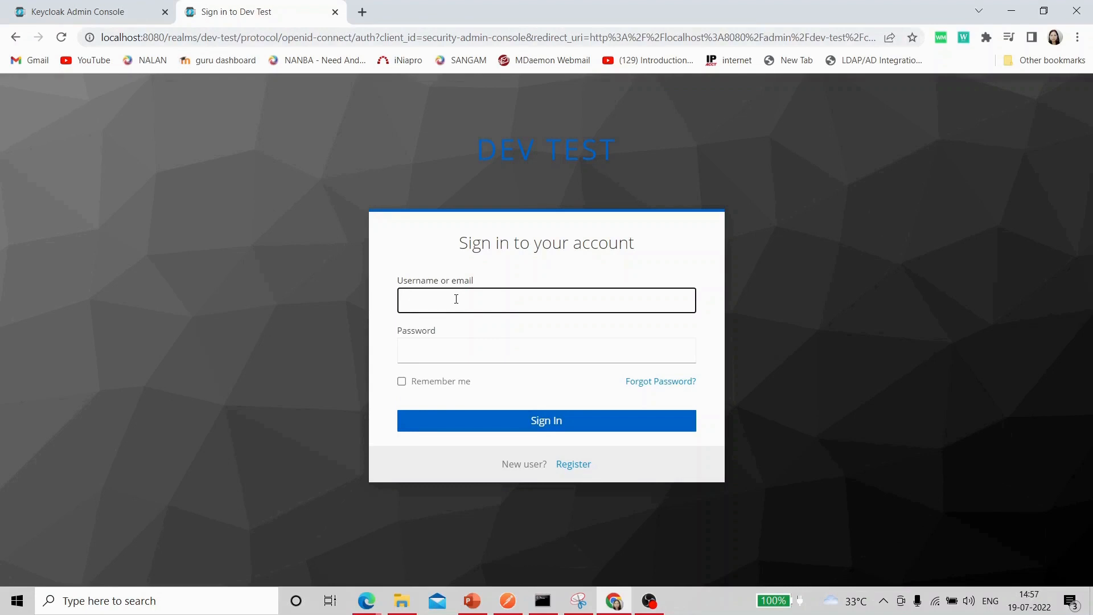
Sign in to Dev Test as test2, retrying with a different password after the first attempt fails.
type("test2")
left_click(440, 350)
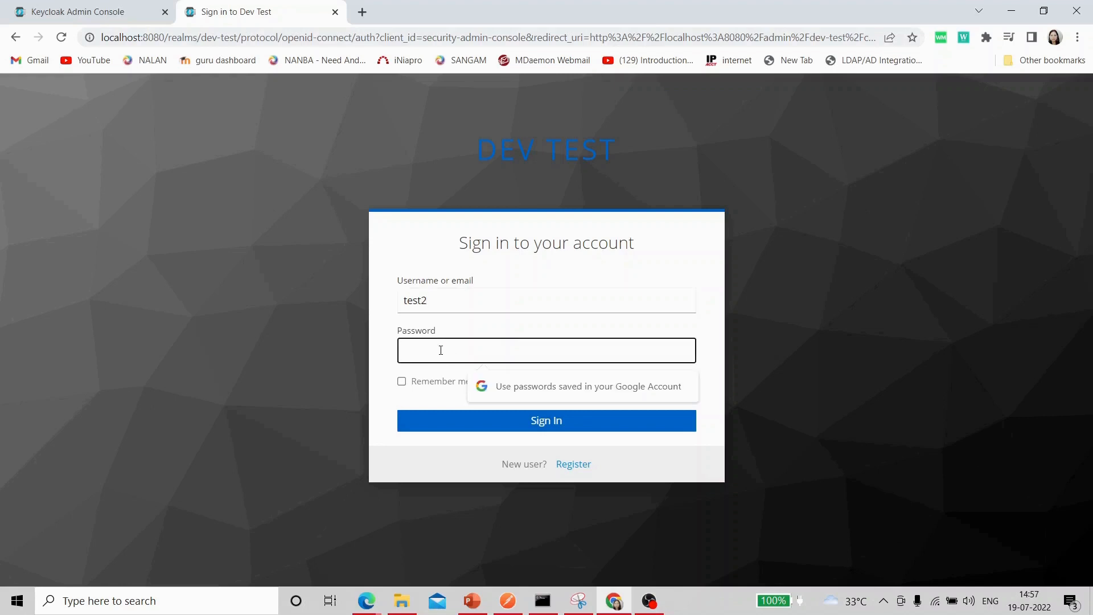
type("test")
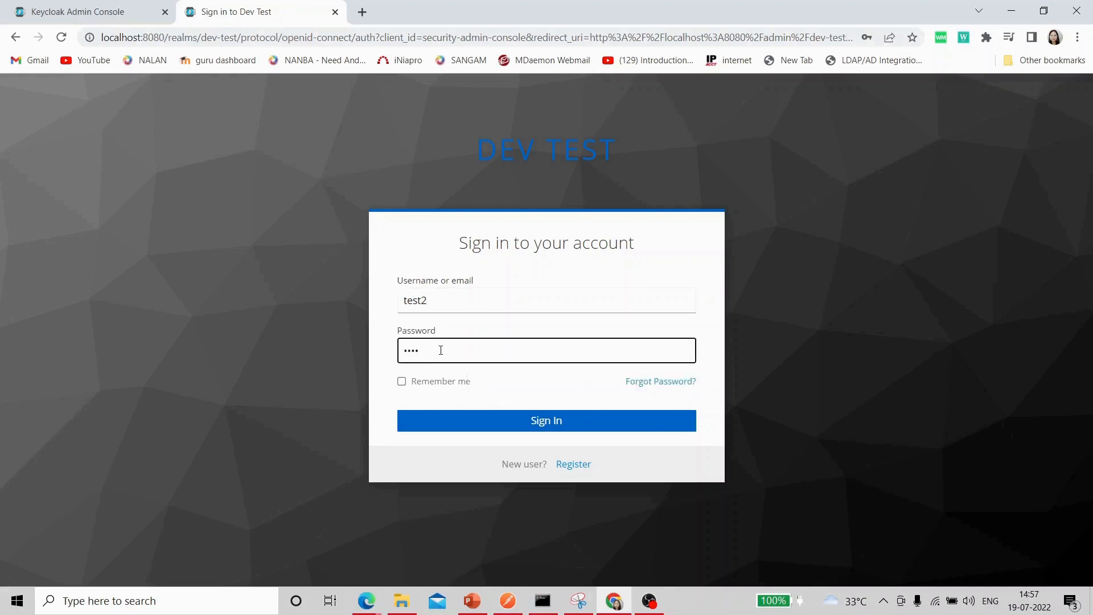
type("1234")
left_click(526, 422)
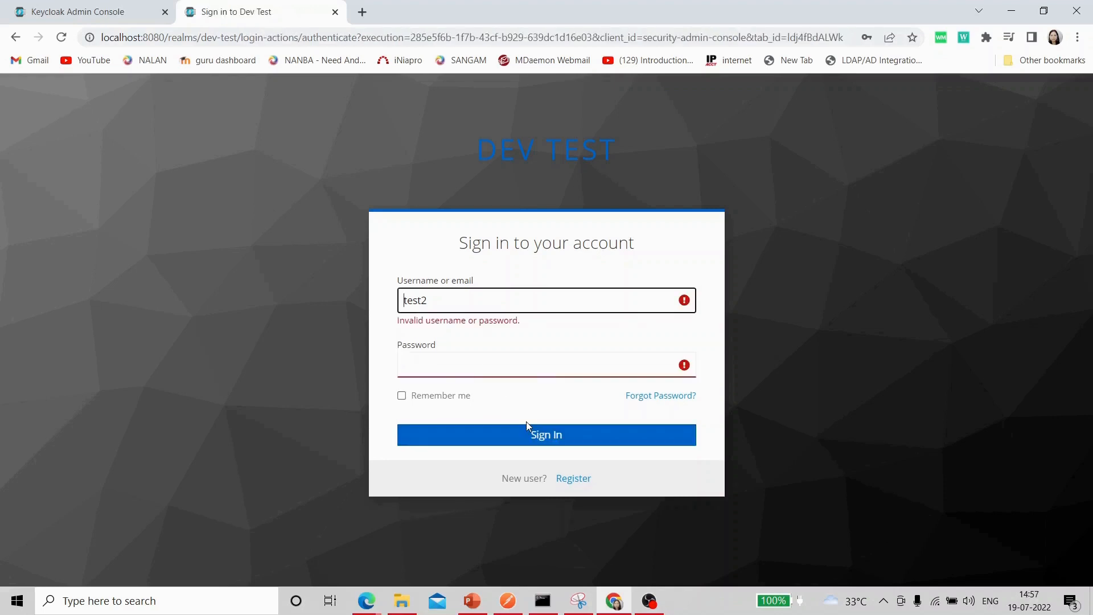
left_click(456, 372)
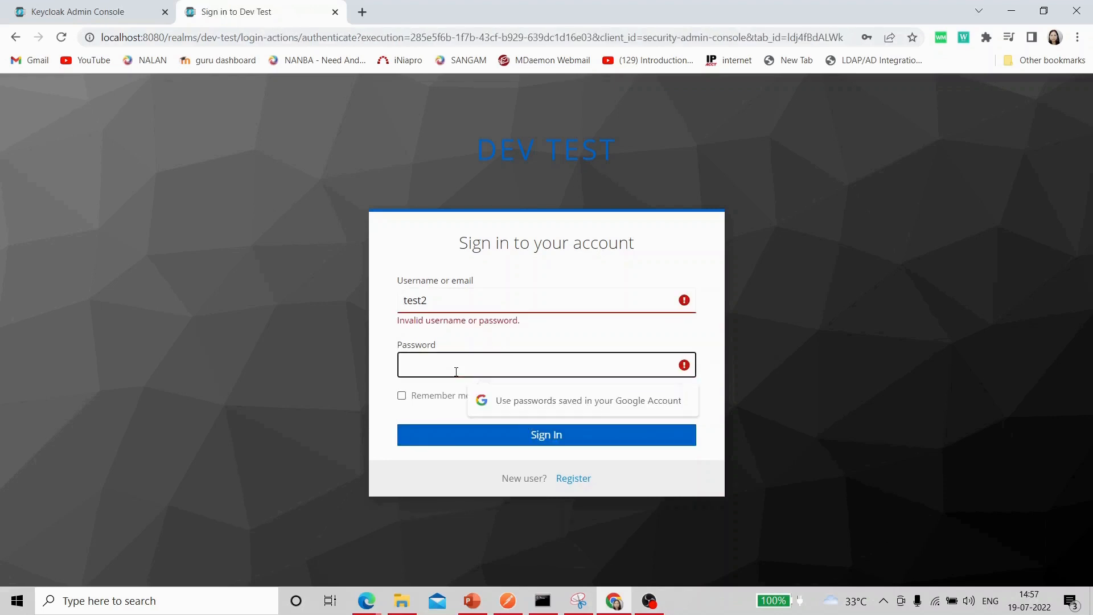
type("1234")
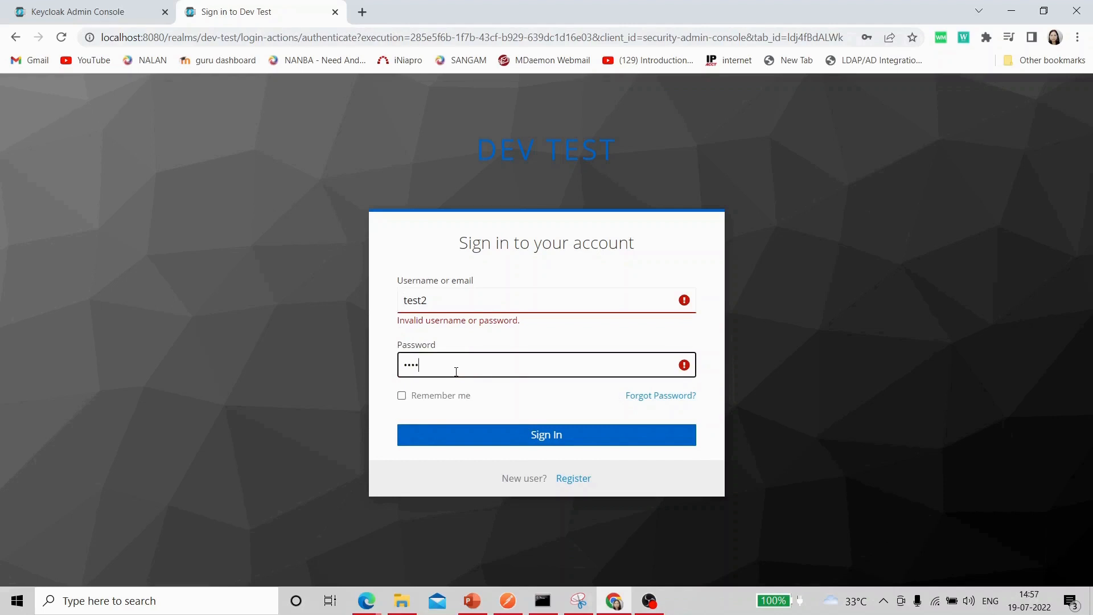
type("567")
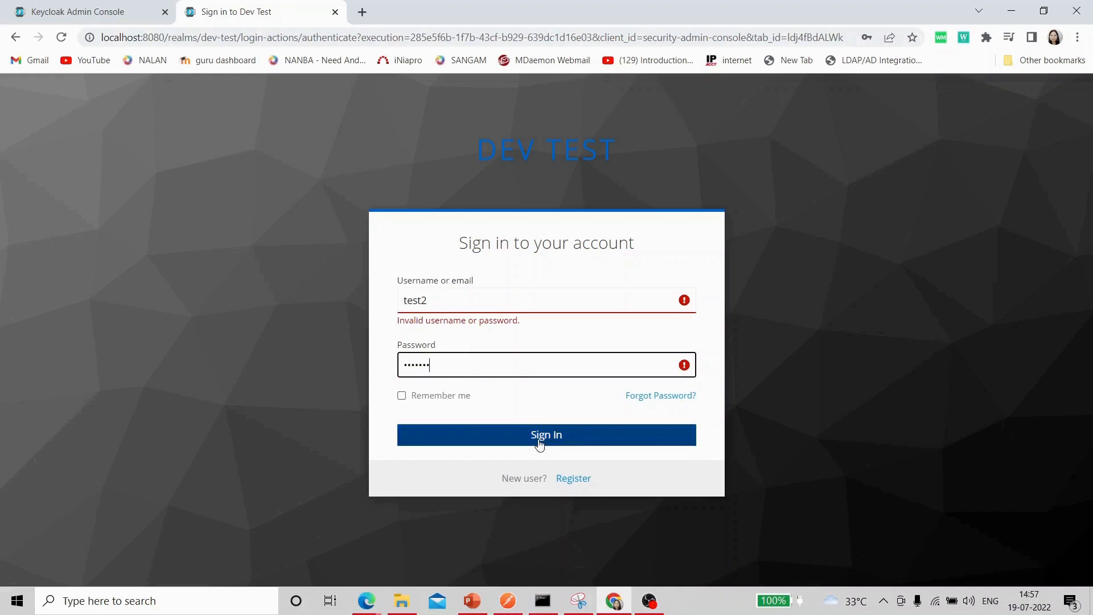
left_click(539, 444)
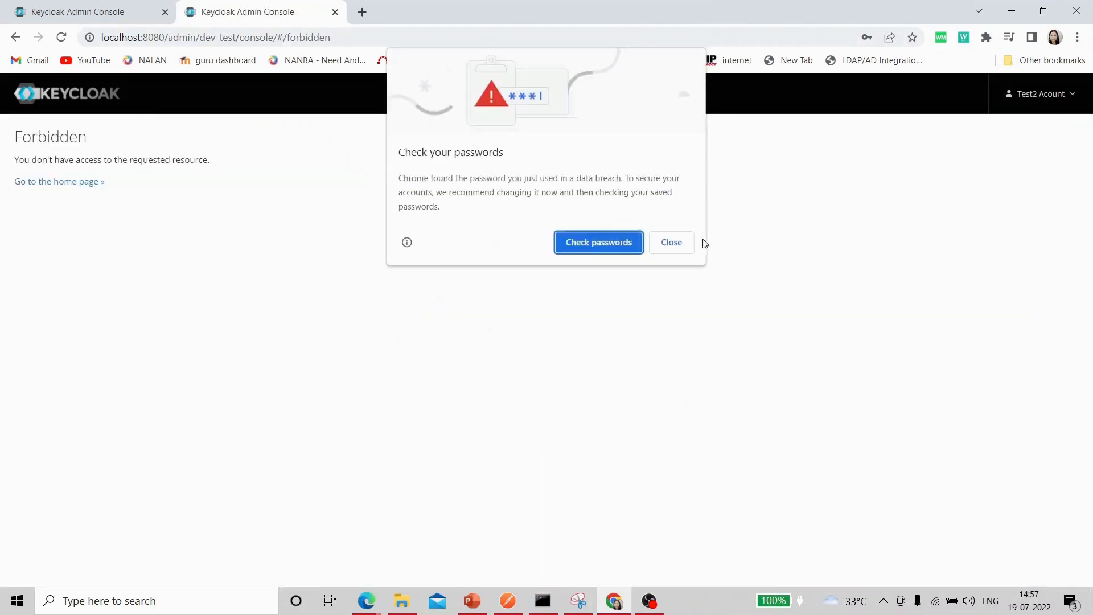
Dismiss the browser's password warnings and sign test2 out from the Forbidden page.
left_click(670, 242)
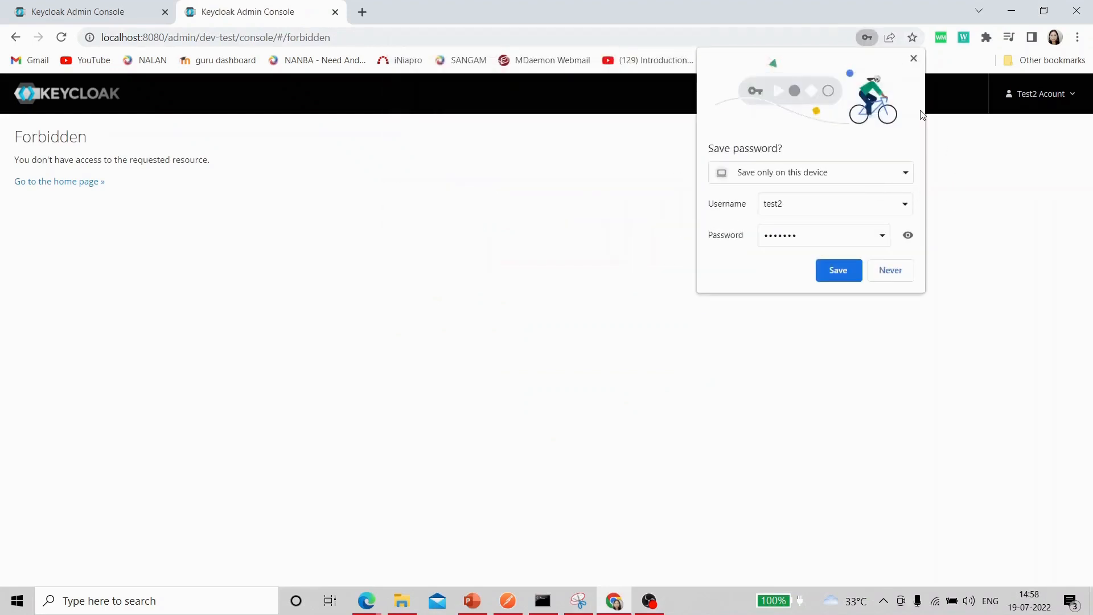
left_click(837, 270)
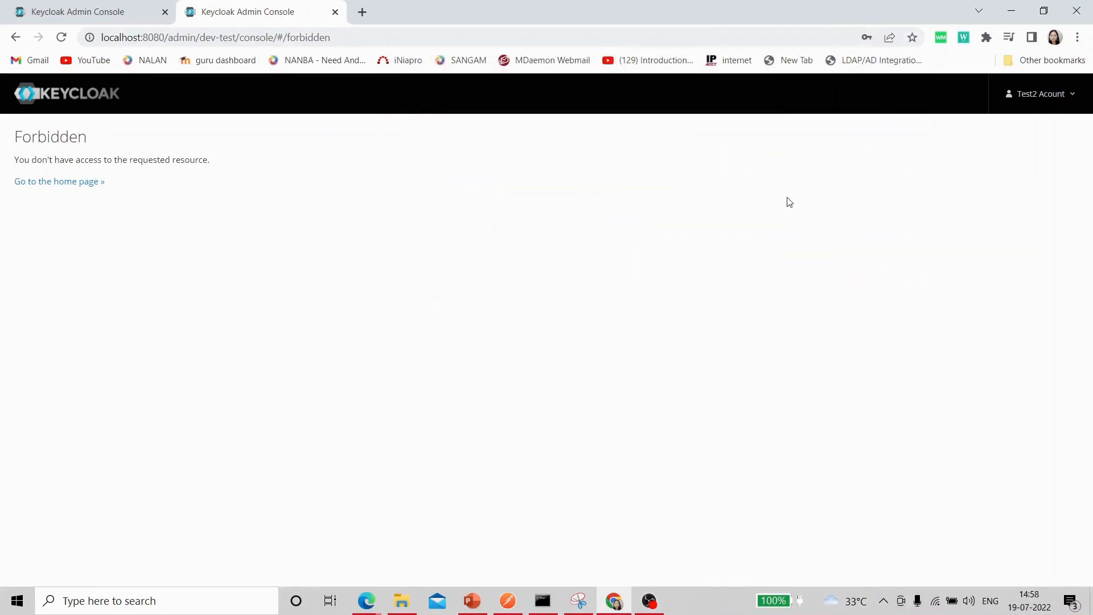
left_click(1074, 97)
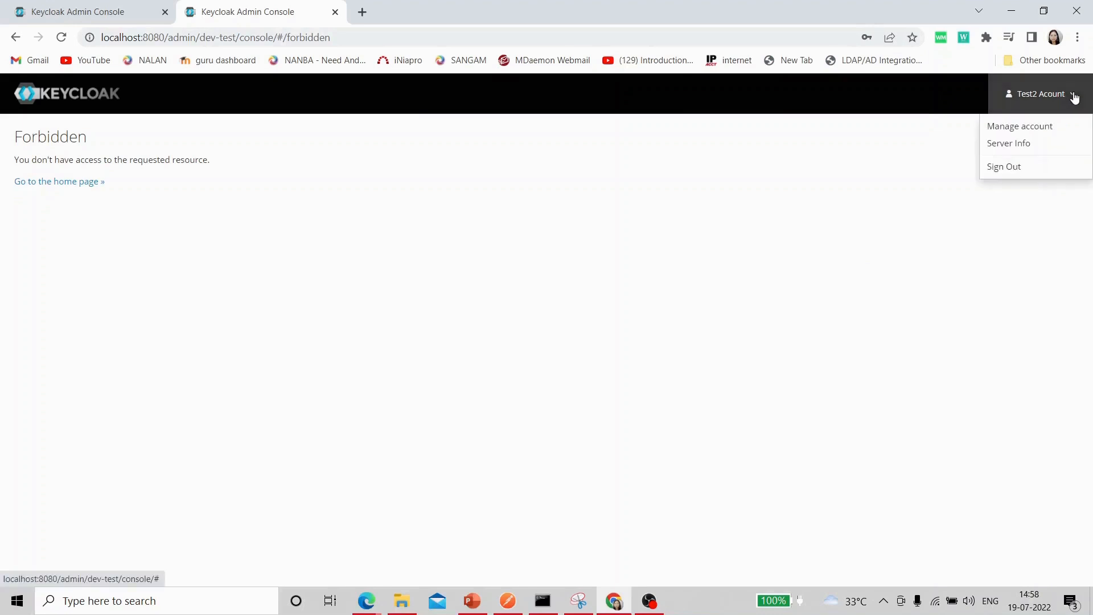
left_click(1009, 166)
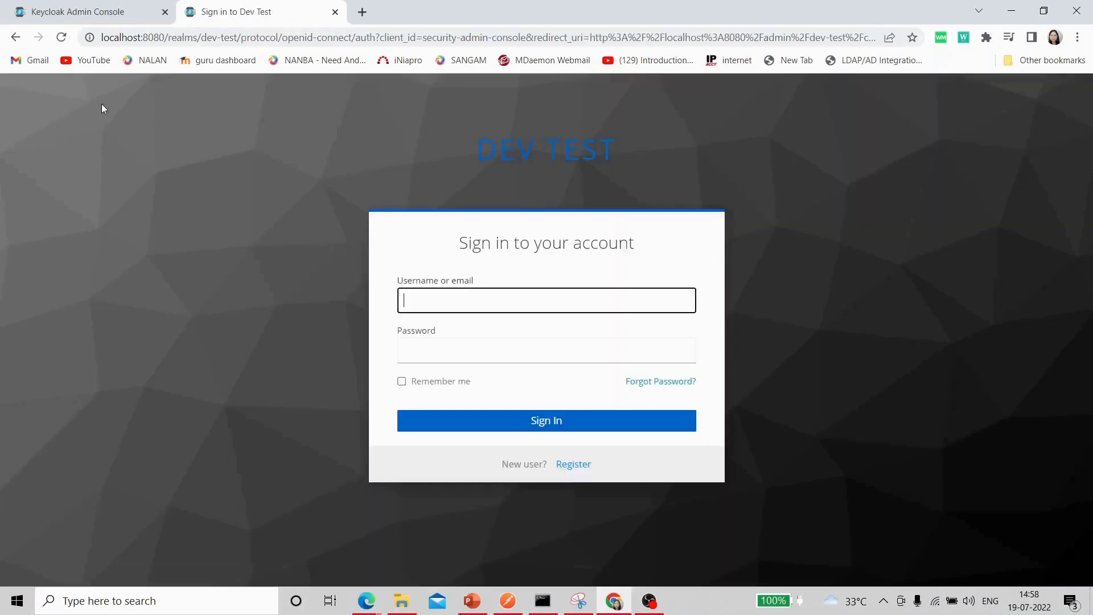
Add Configure OTP and Update Password to test2's required user actions and save them.
left_click(67, 12)
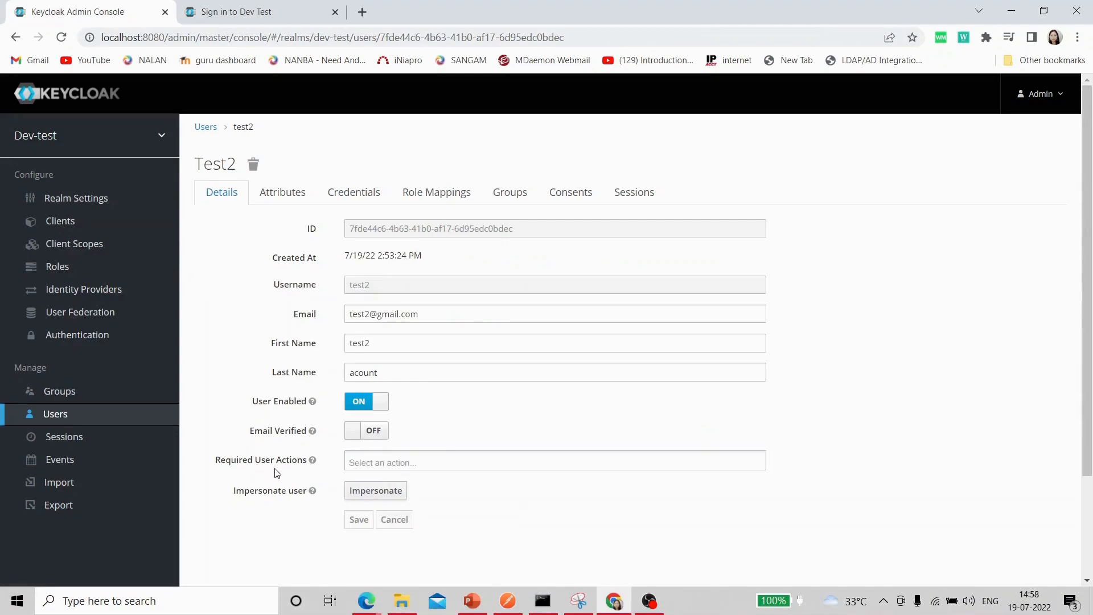
left_click(372, 465)
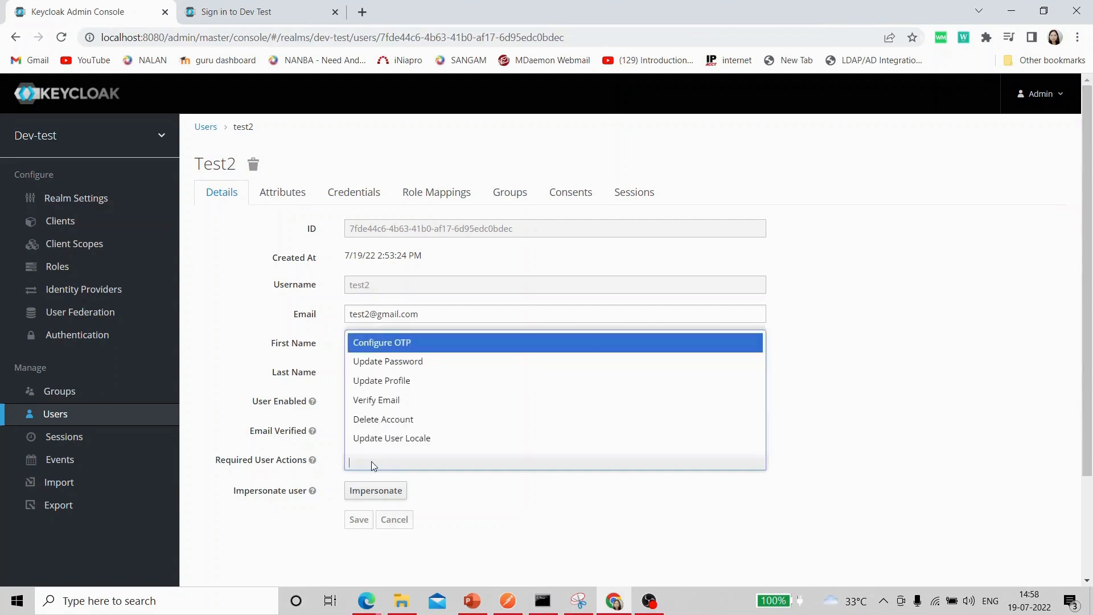
left_click(402, 342)
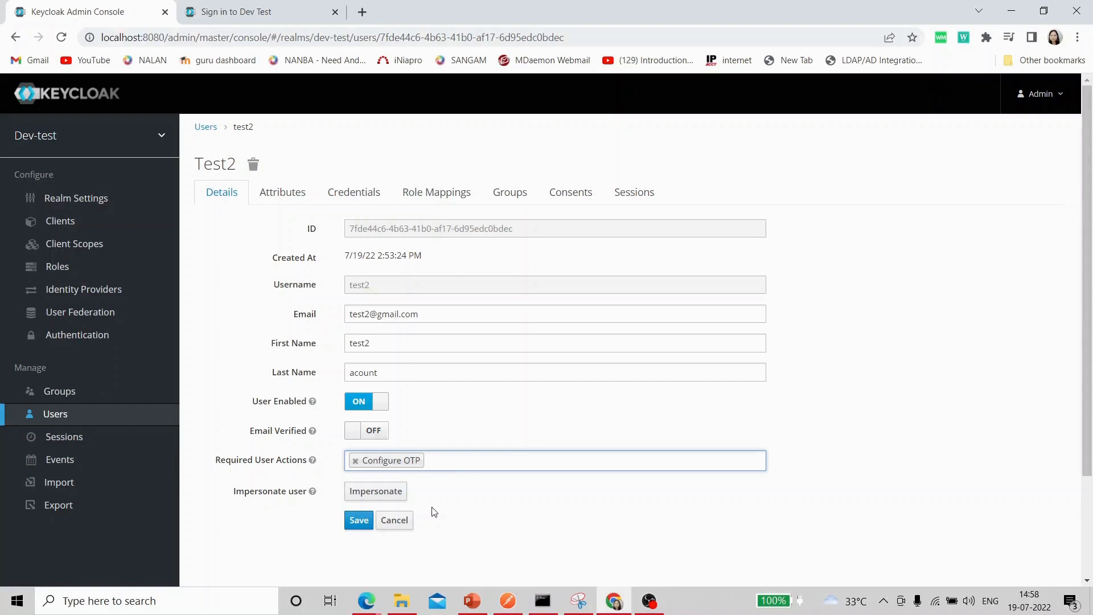
left_click(442, 466)
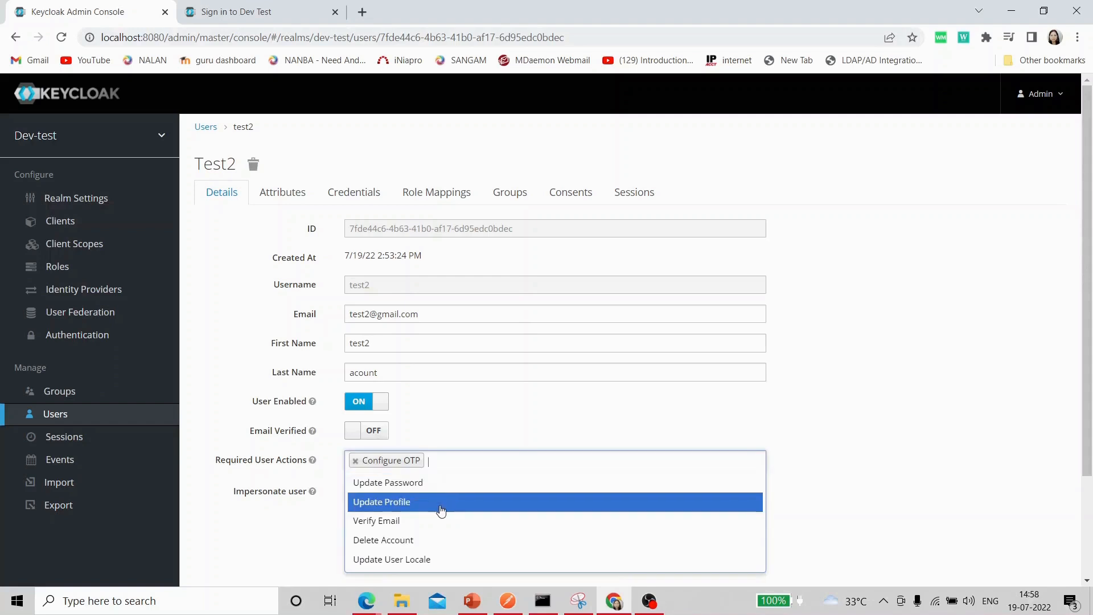
left_click(399, 489)
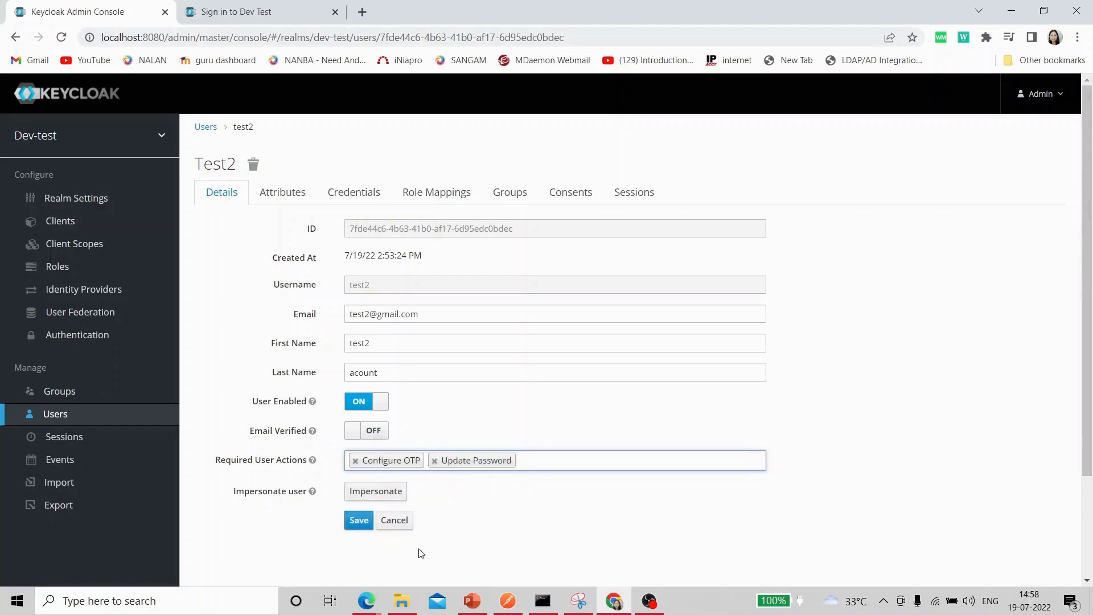
left_click(358, 521)
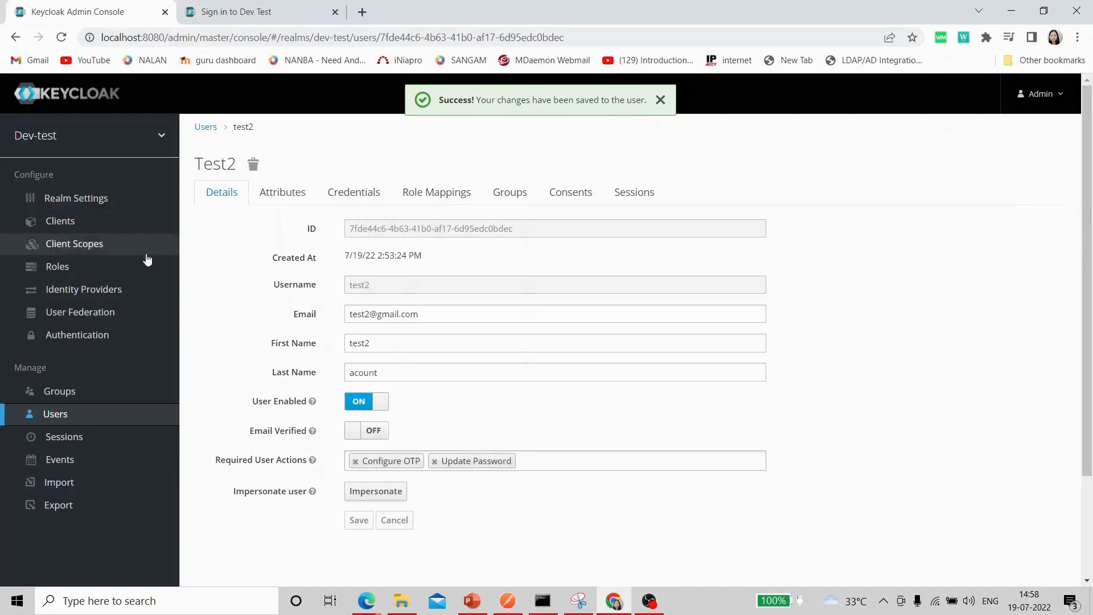
left_click(274, 12)
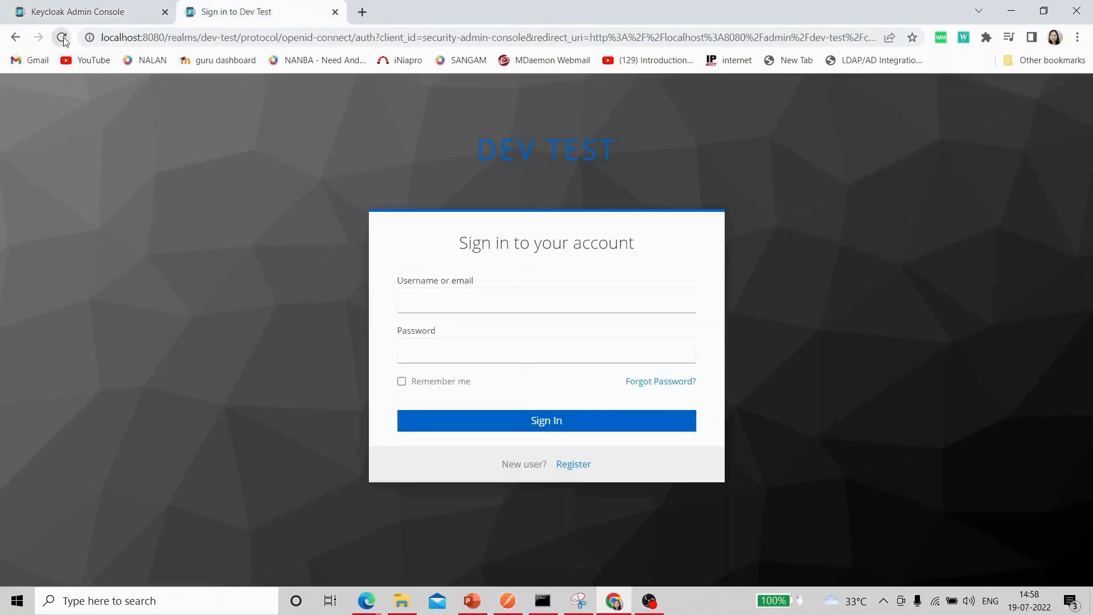
Log in as test2 with its password, dismiss browser prompts, and reach the One-time code field.
left_click(413, 302)
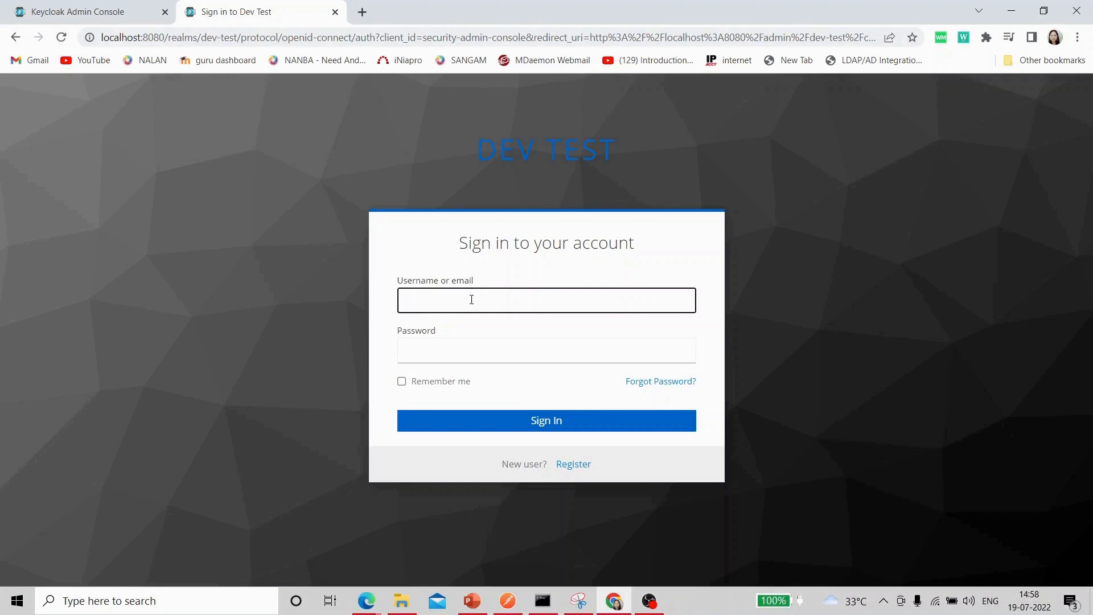
type("test2")
left_click(435, 349)
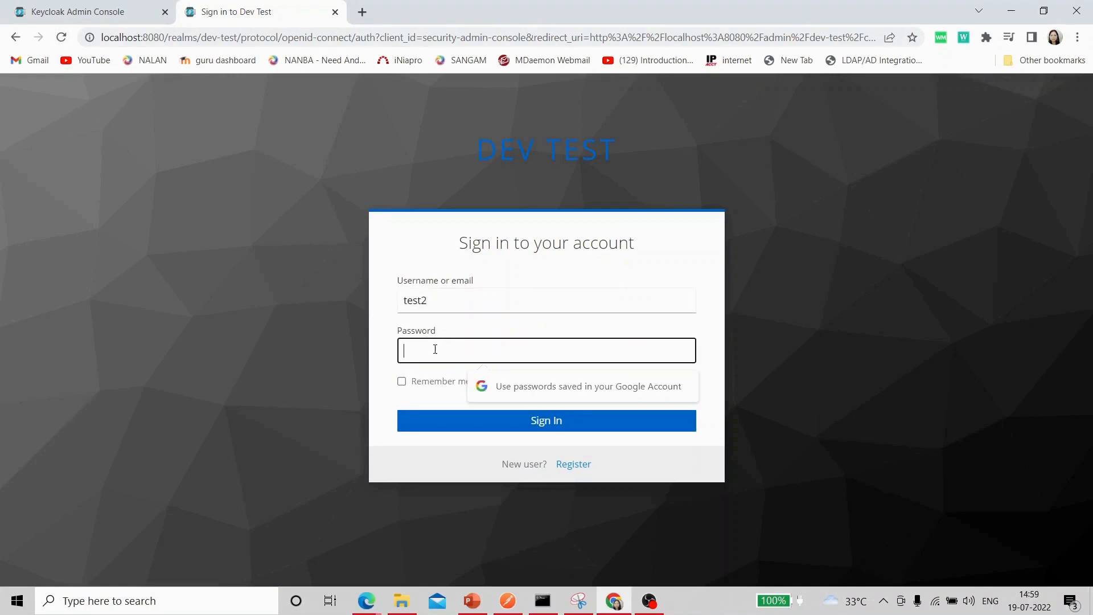
type("test")
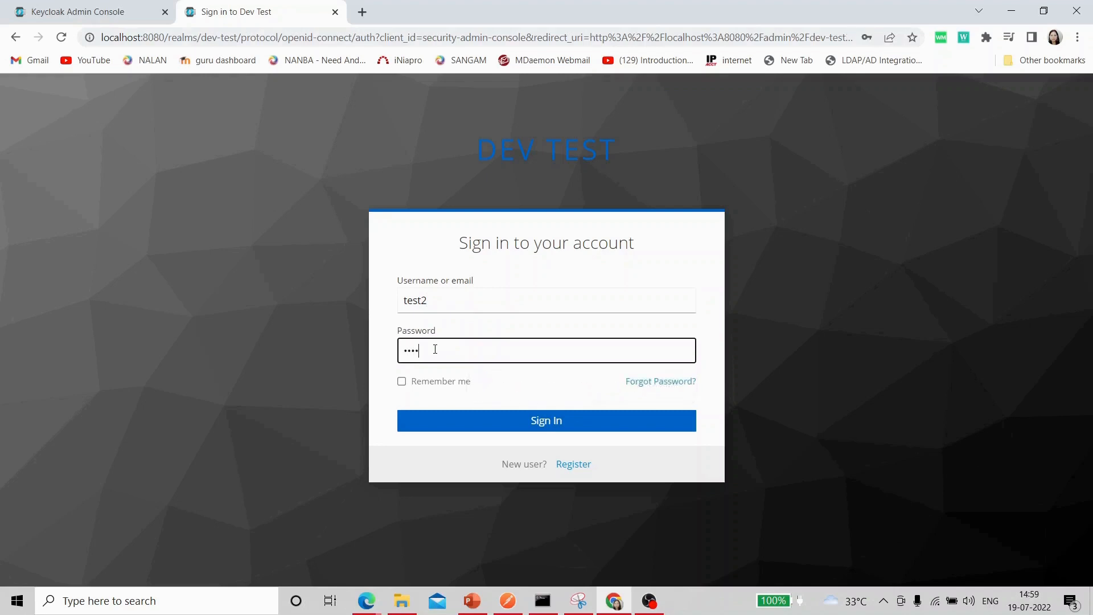
type("123")
left_click(544, 427)
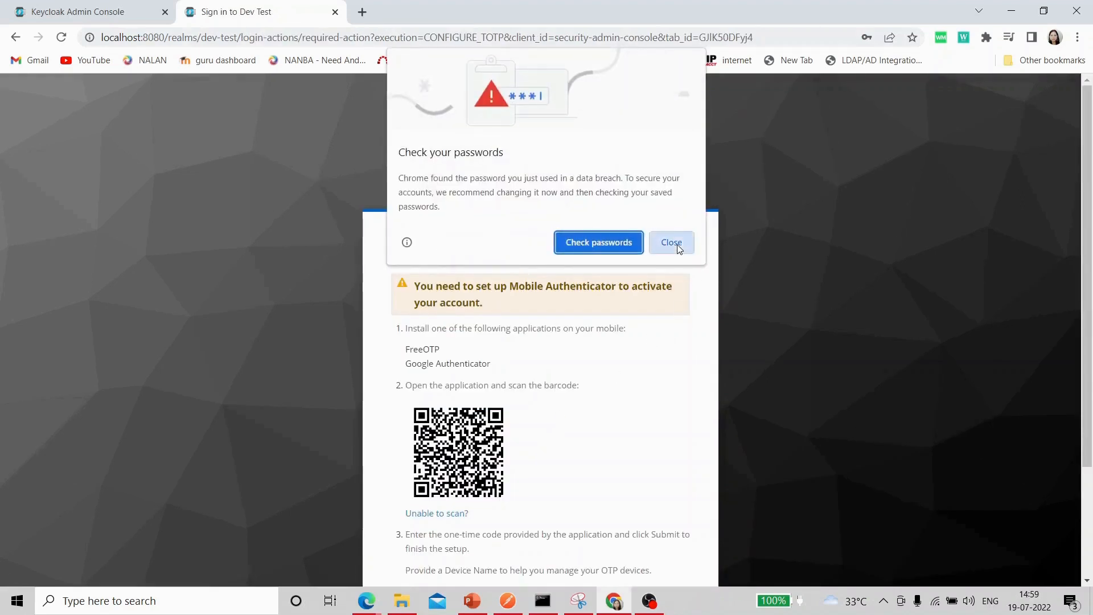
left_click(678, 249)
left_click(893, 271)
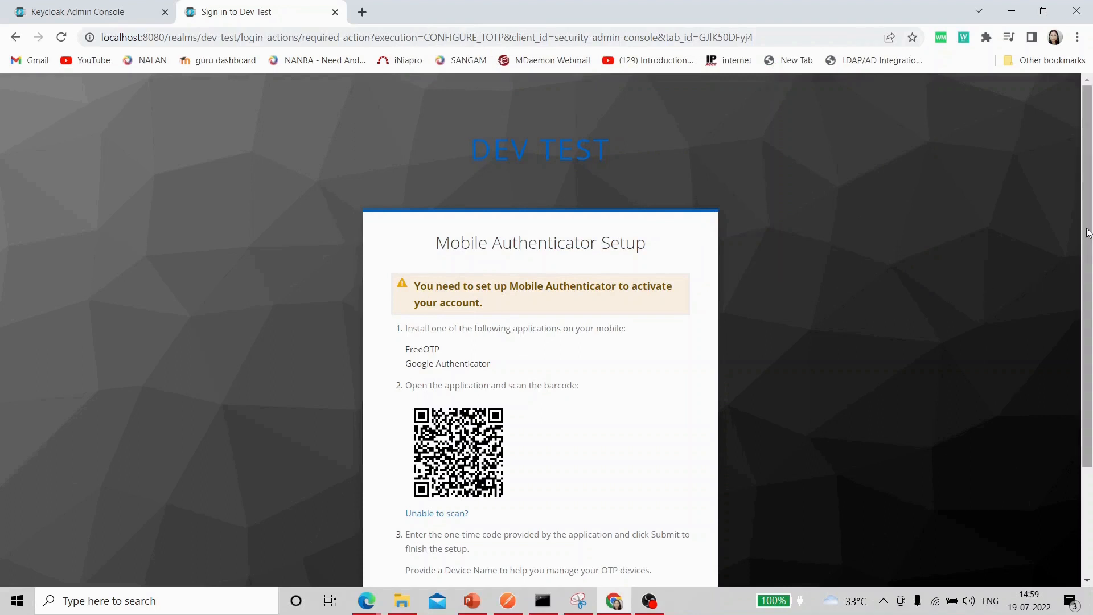
scroll(1088, 233, "down", 2)
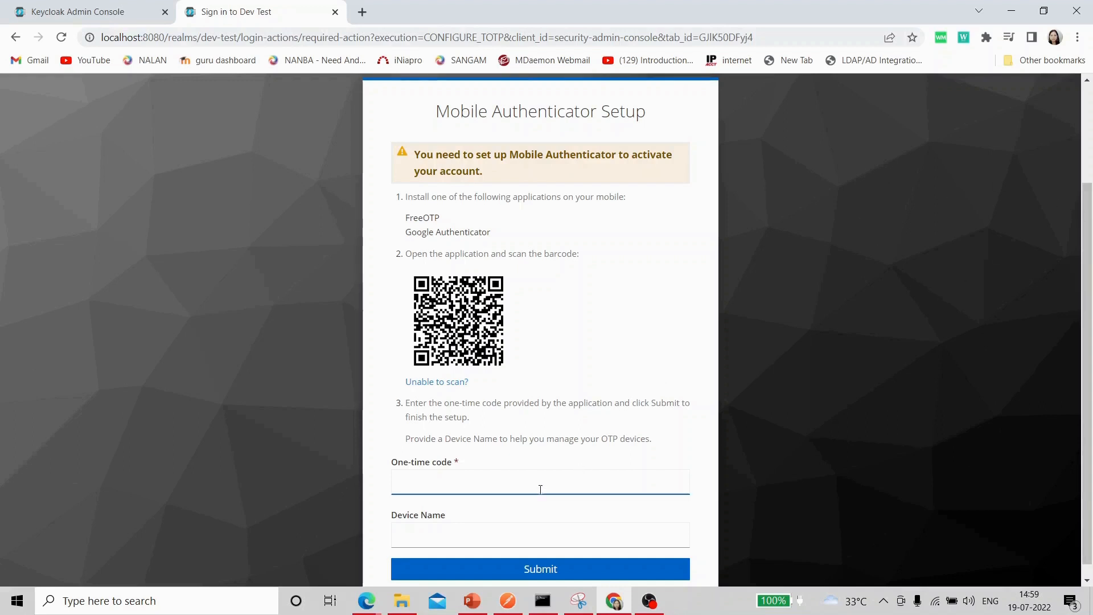
Register the authenticator with device name 'mobile' and the app's one-time code, fixing a mistyped code.
left_click(435, 539)
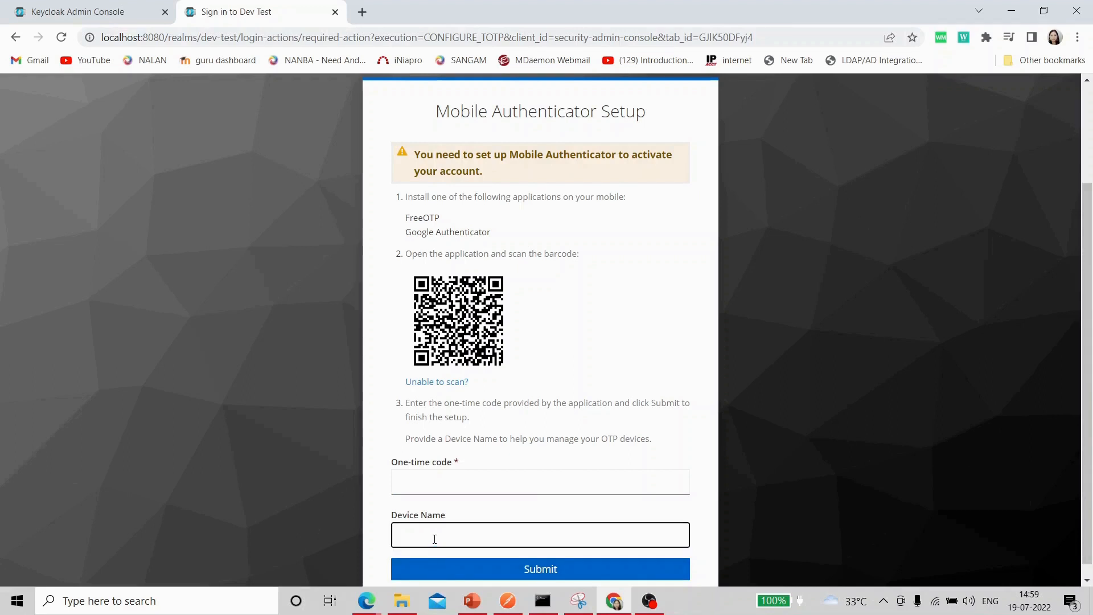
type("mobile")
left_click(449, 481)
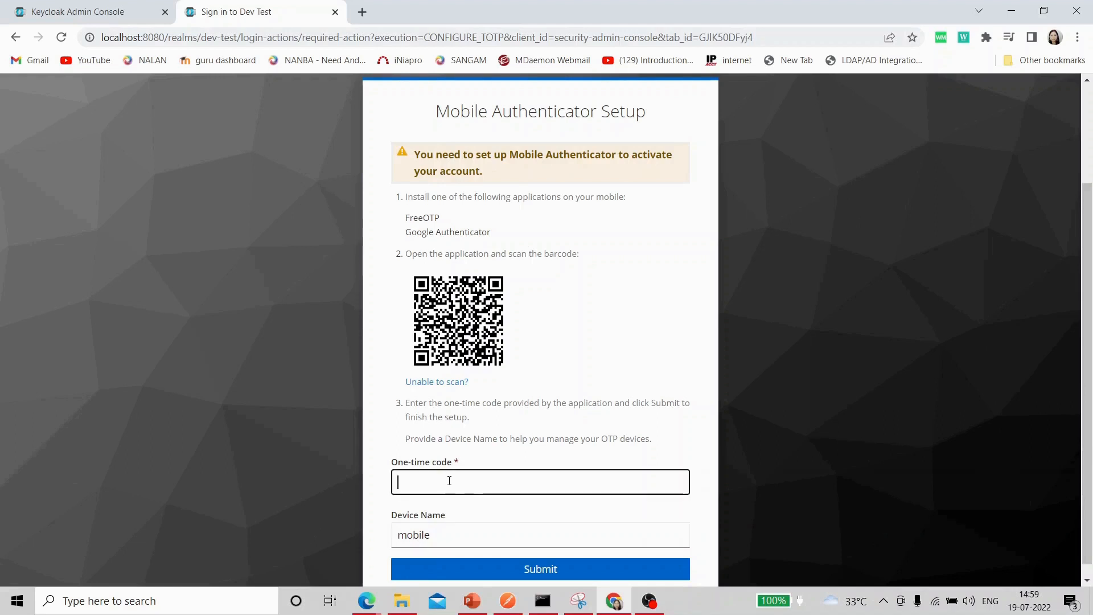
type("9223")
key("BackSpace")
key("BackSpace")
key("BackSpace")
key("BackSpace")
type("92")
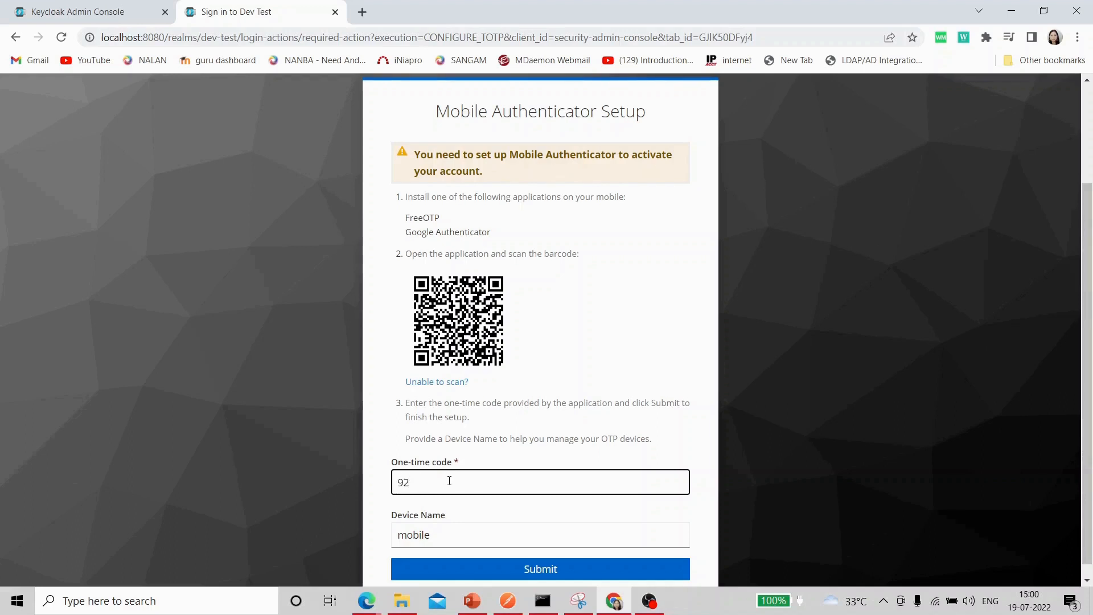
type("7757")
left_click(535, 568)
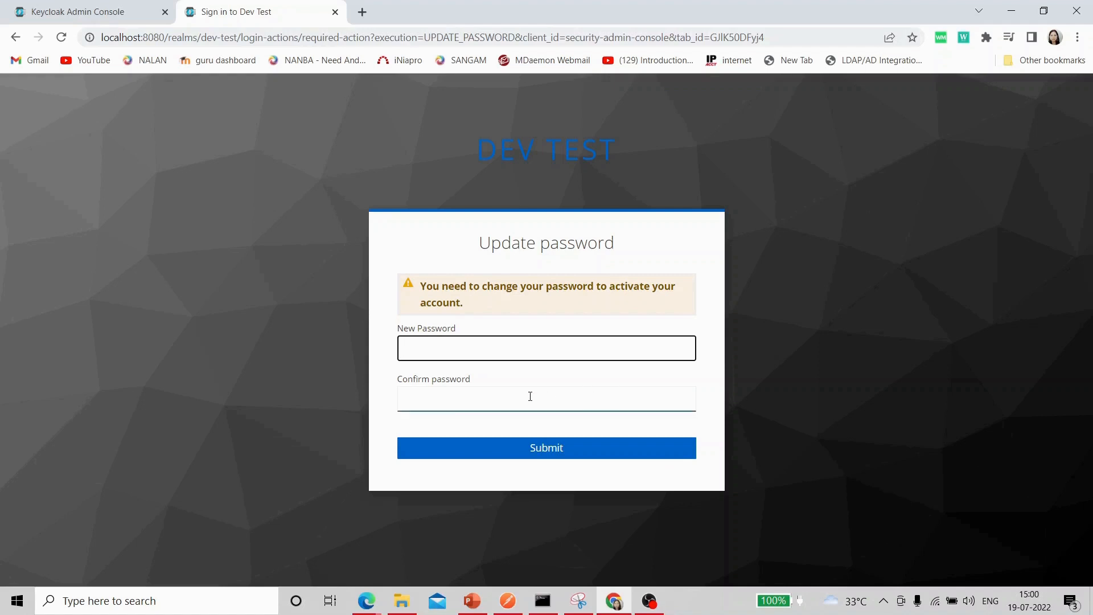
Enter and confirm a new password for test2 and submit it.
left_click(478, 345)
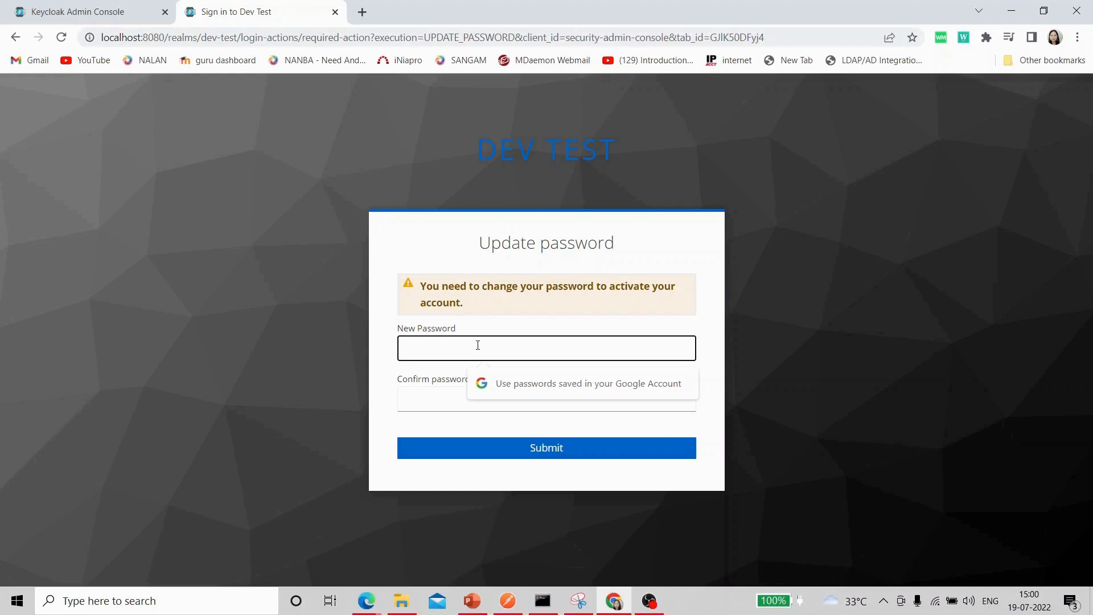
type("••••••")
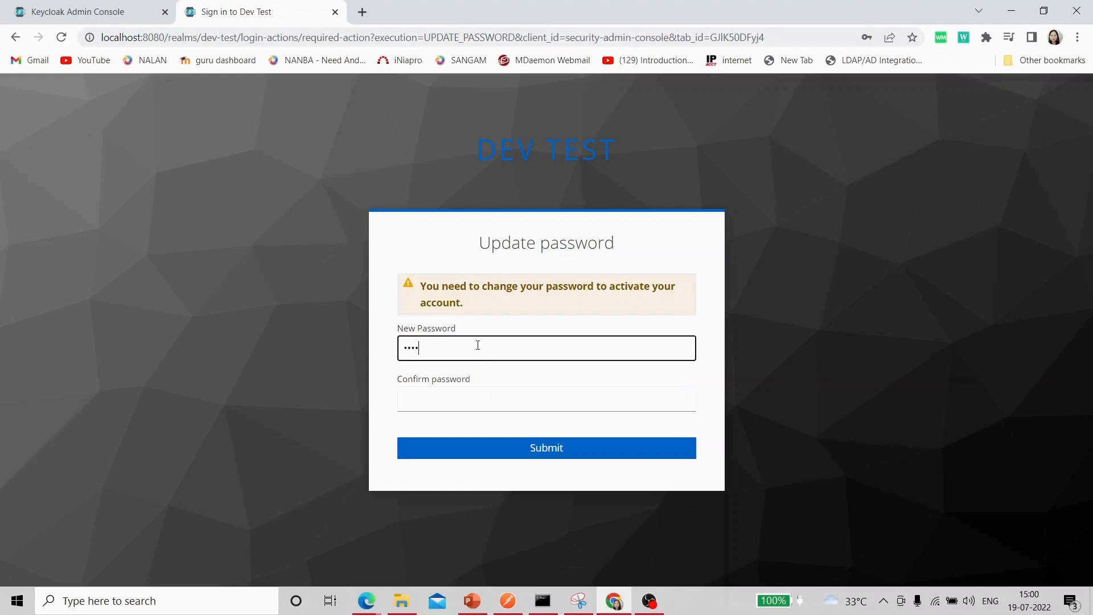
left_click(479, 406)
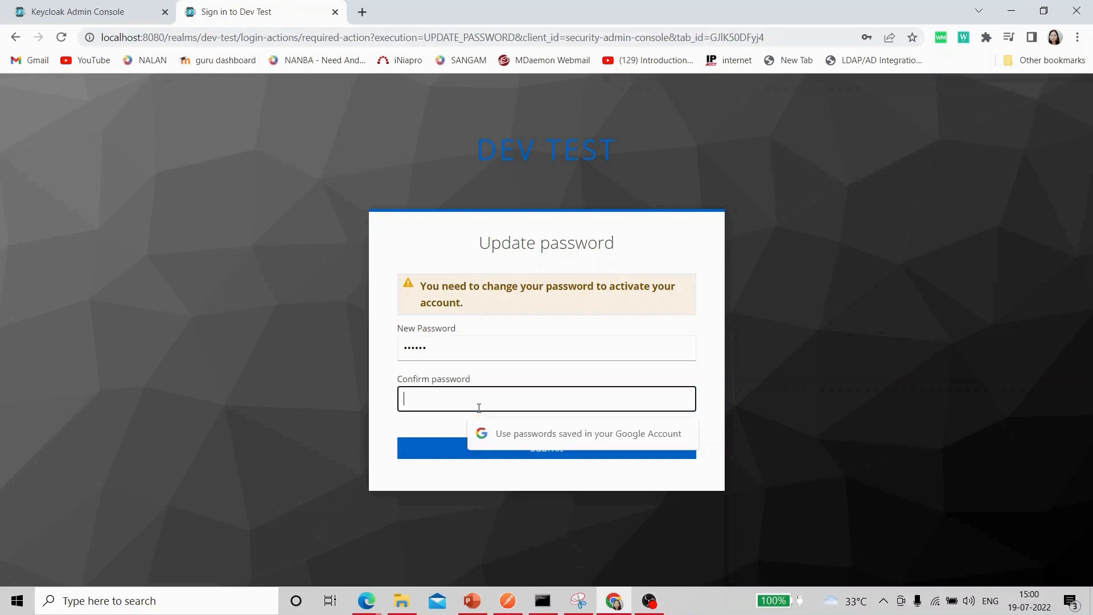
type("••••••")
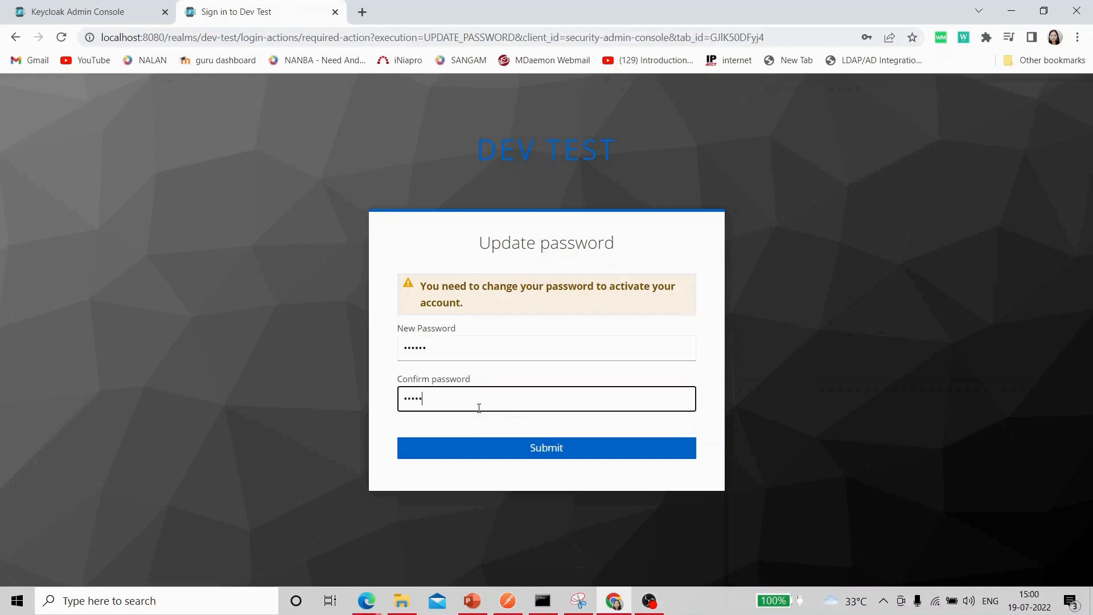
left_click(541, 450)
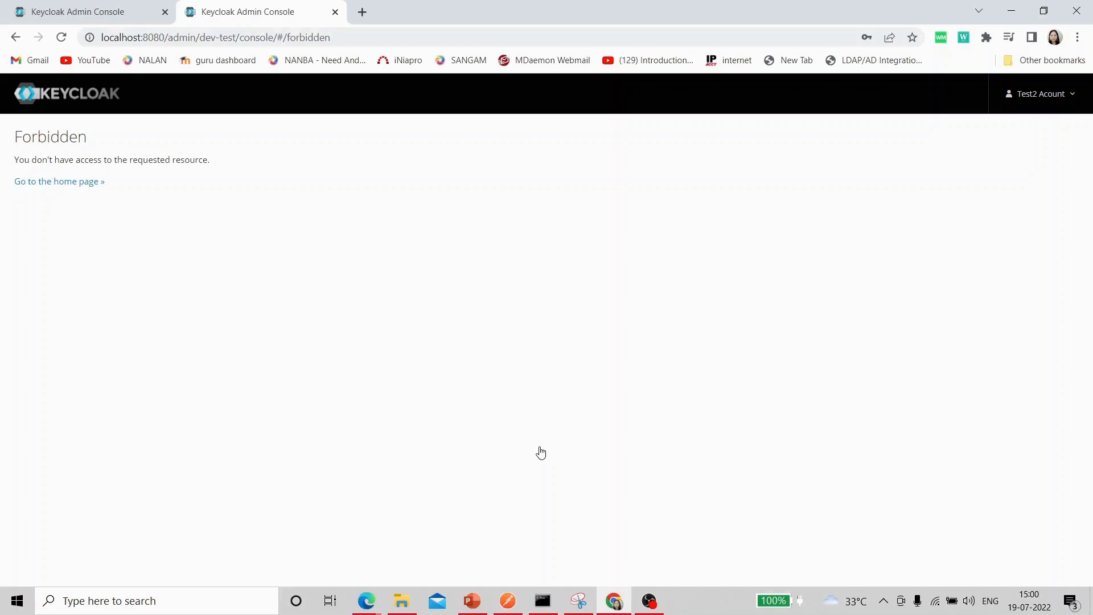
Sign test2 out via the account menu and return to the admin console tab.
left_click(1075, 95)
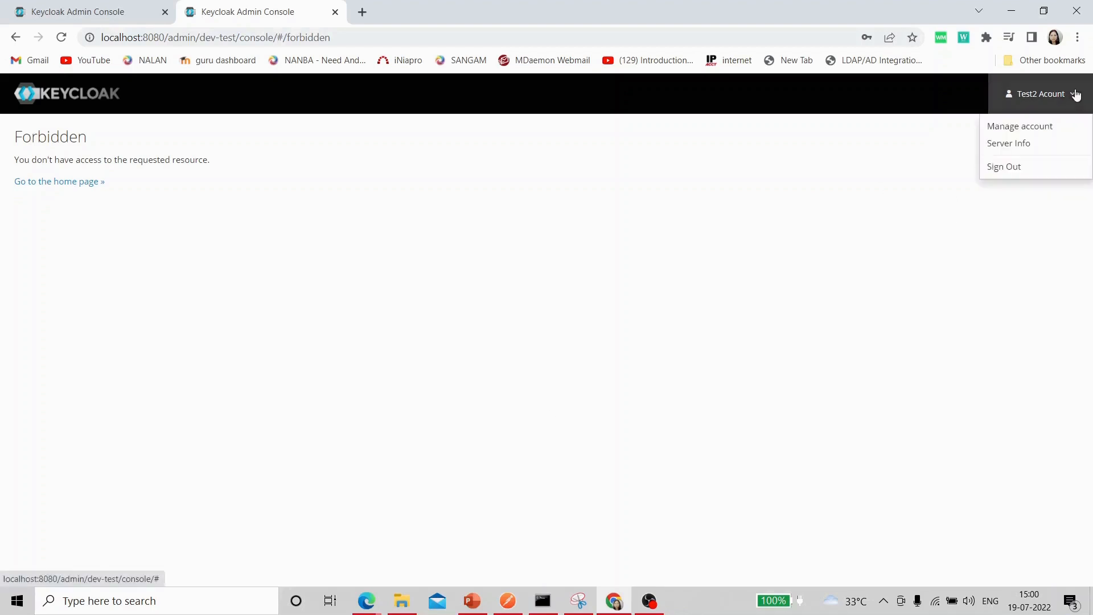
left_click(1003, 170)
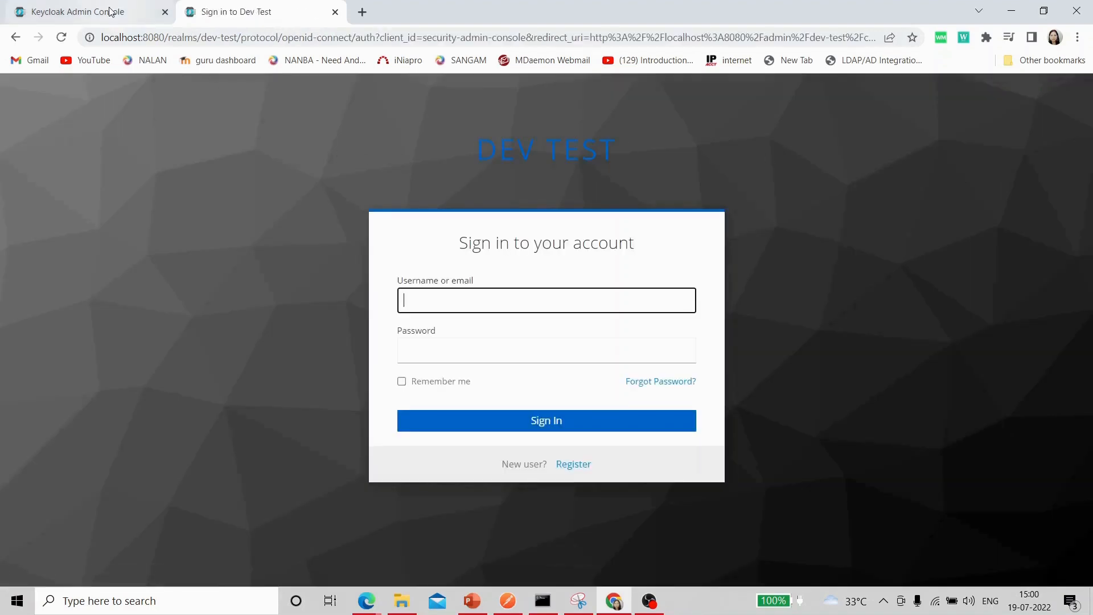
left_click(111, 11)
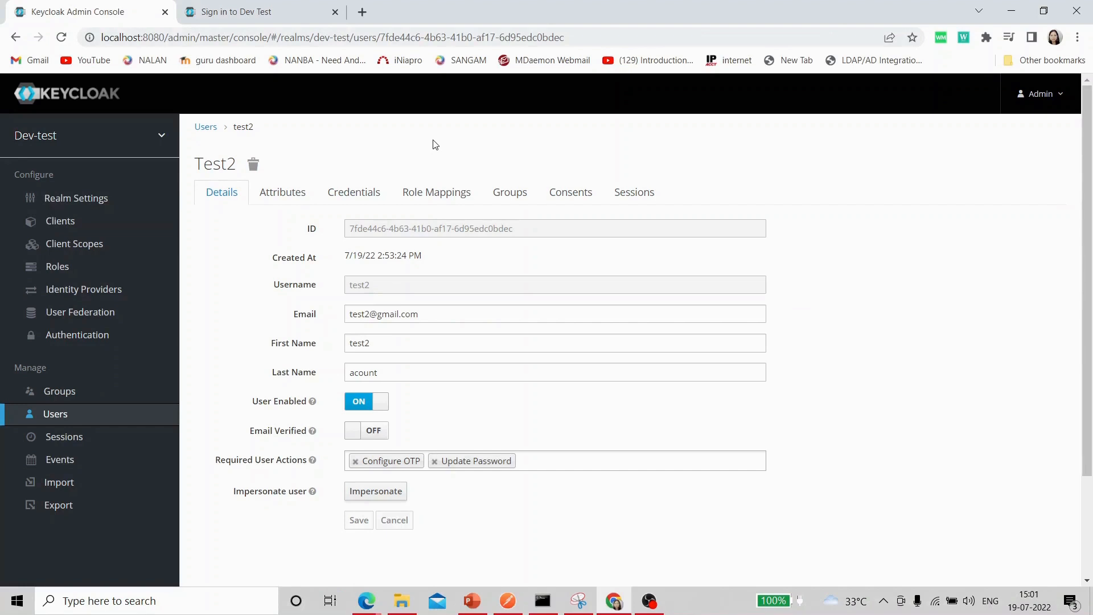
Tick Default Action for Configure OTP and Update Password under Authentication > Required Actions.
left_click(93, 341)
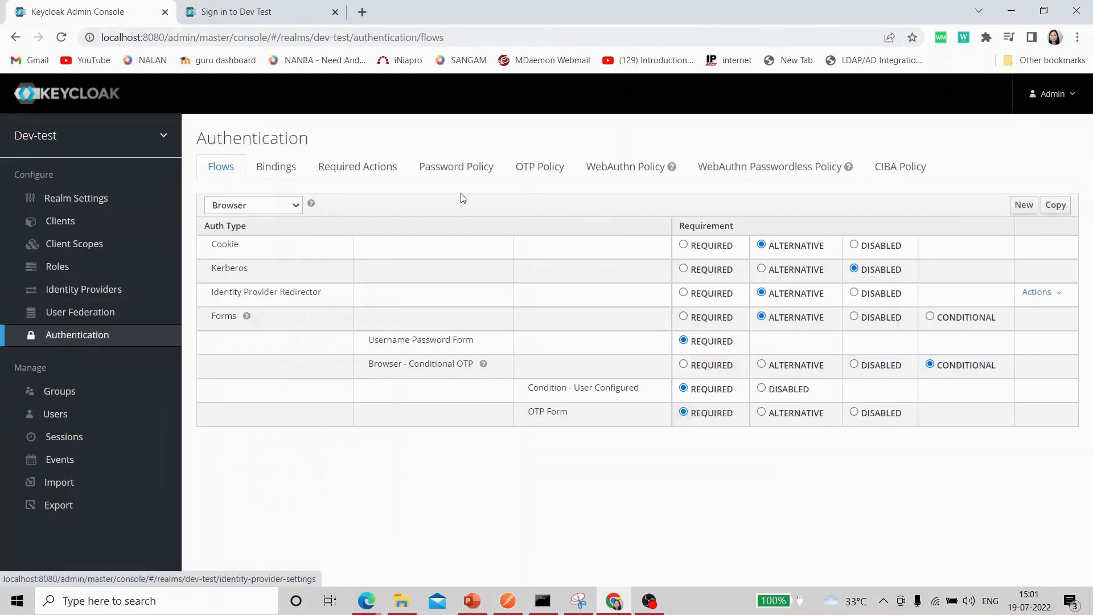
left_click(377, 169)
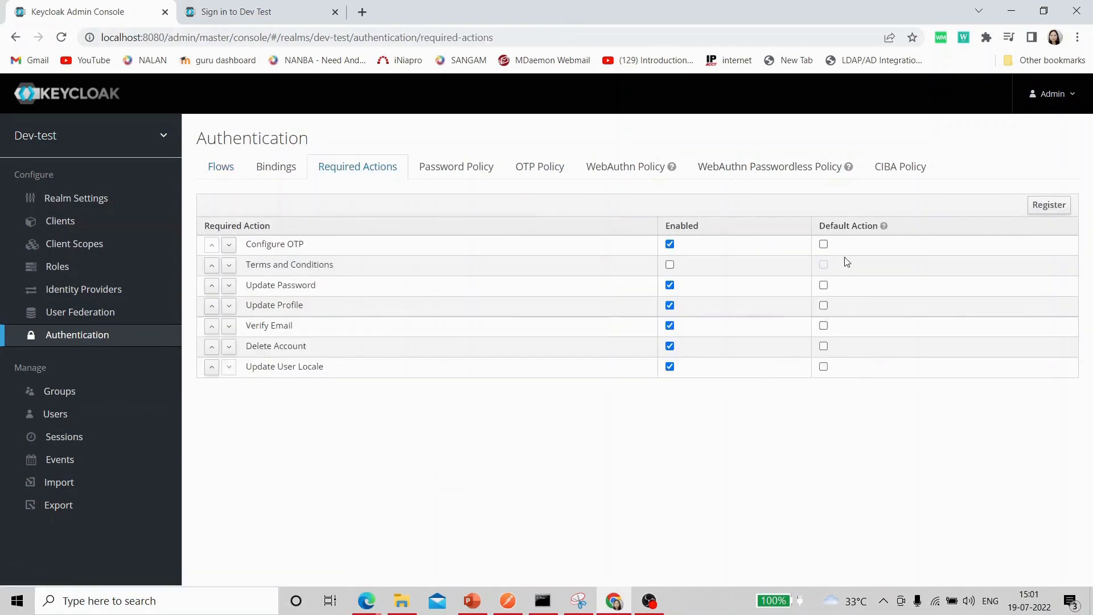
left_click(823, 244)
left_click(824, 285)
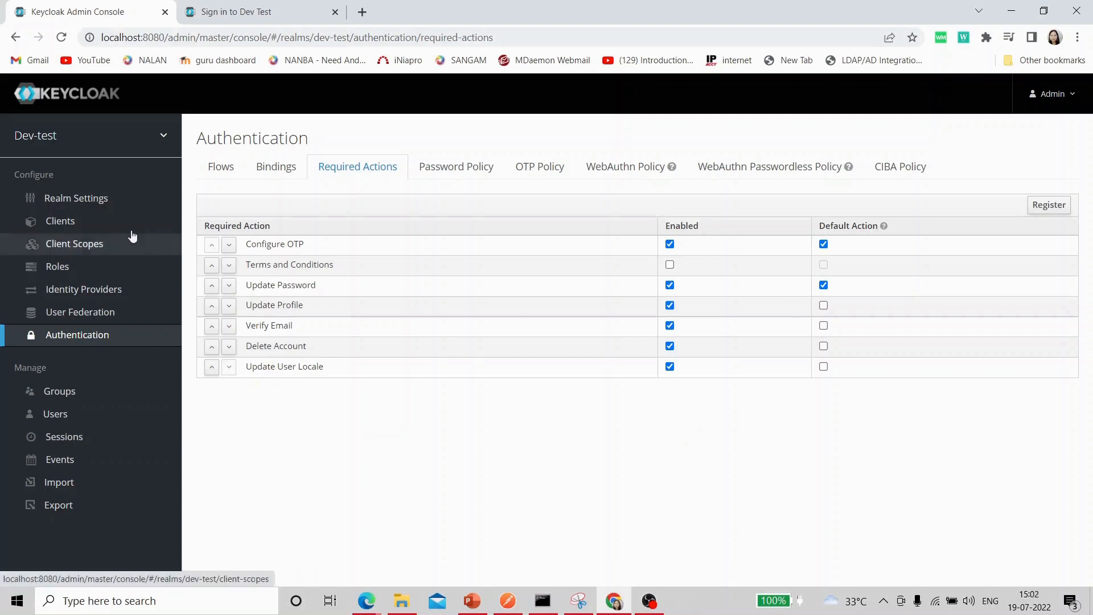
left_click(60, 419)
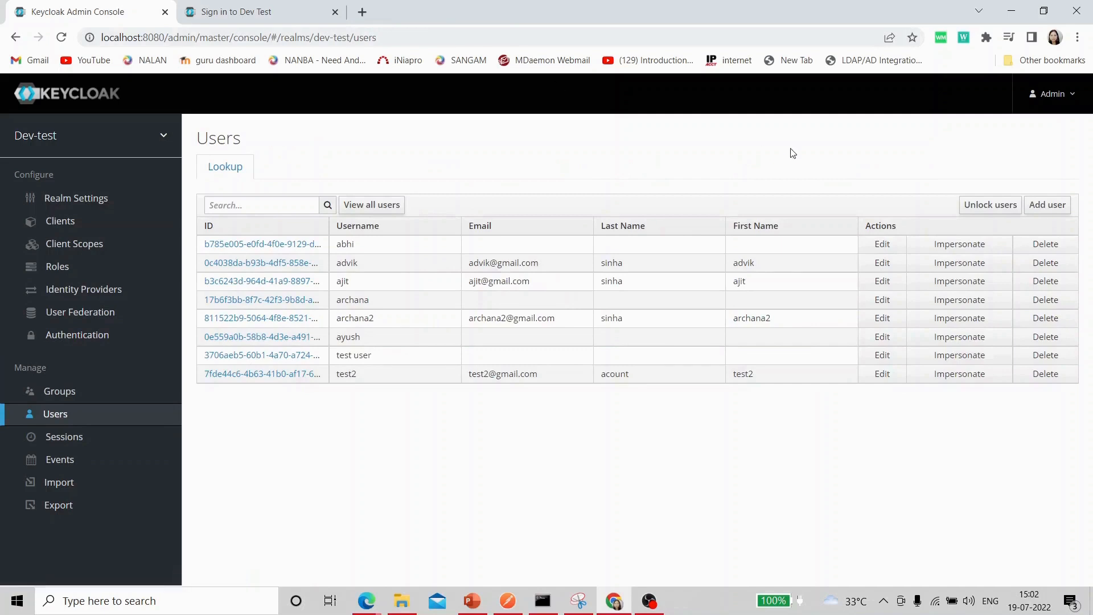
Create a new user with username test3.
left_click(1057, 206)
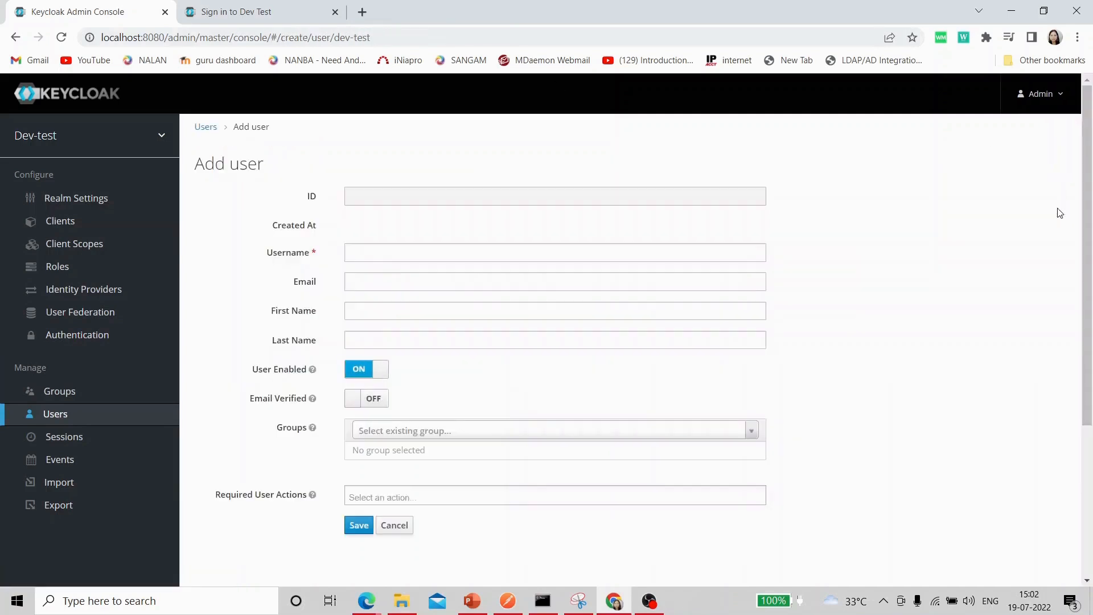
left_click(374, 249)
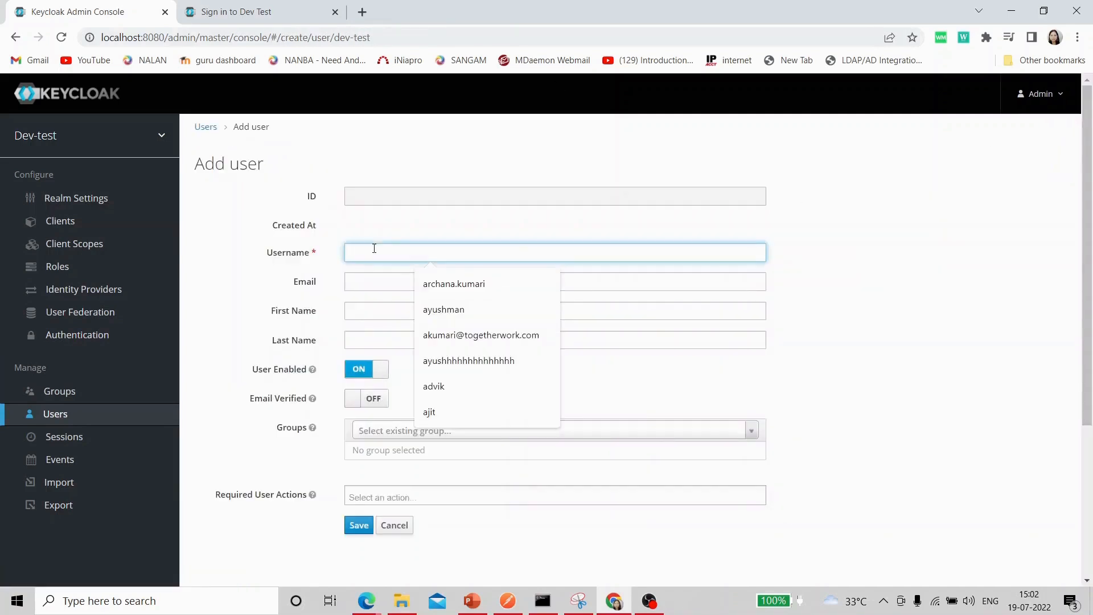
type("test3")
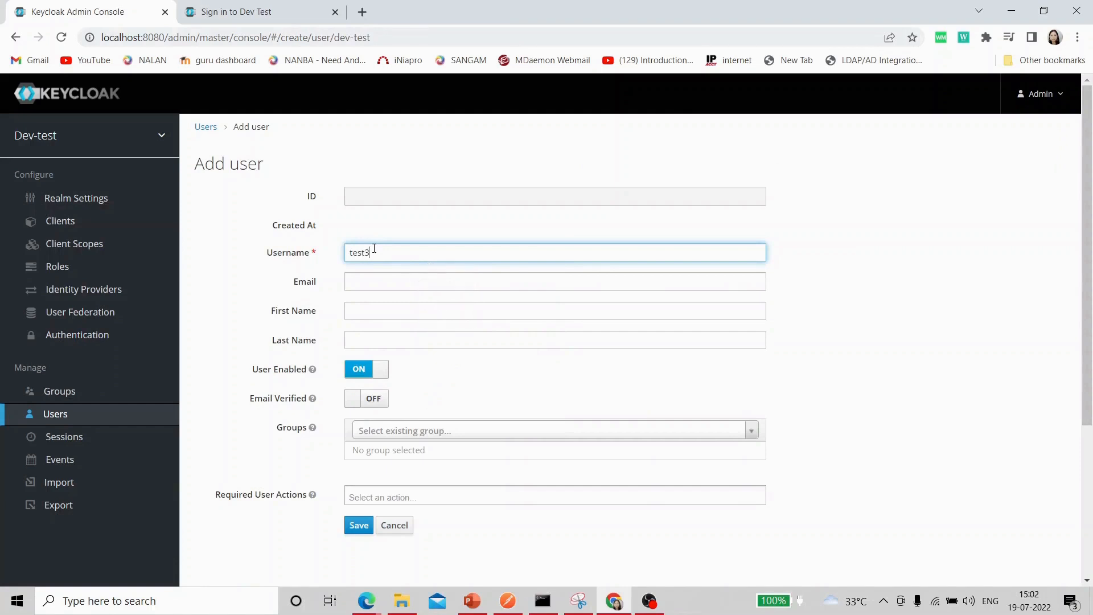
left_click(358, 525)
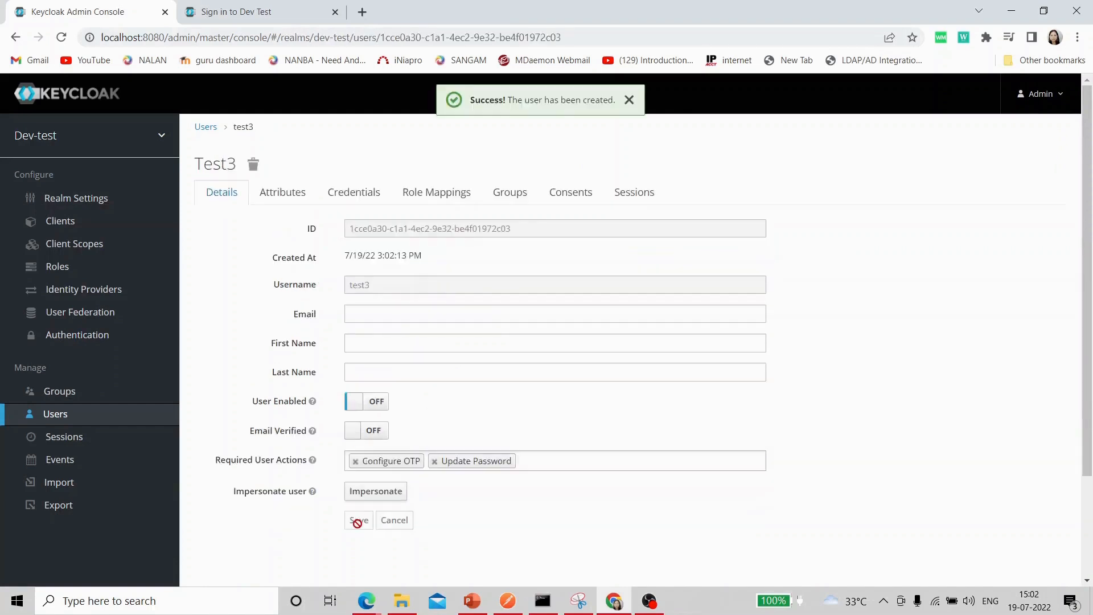
Set a temporary password on test3's Credentials tab and confirm it.
left_click(341, 192)
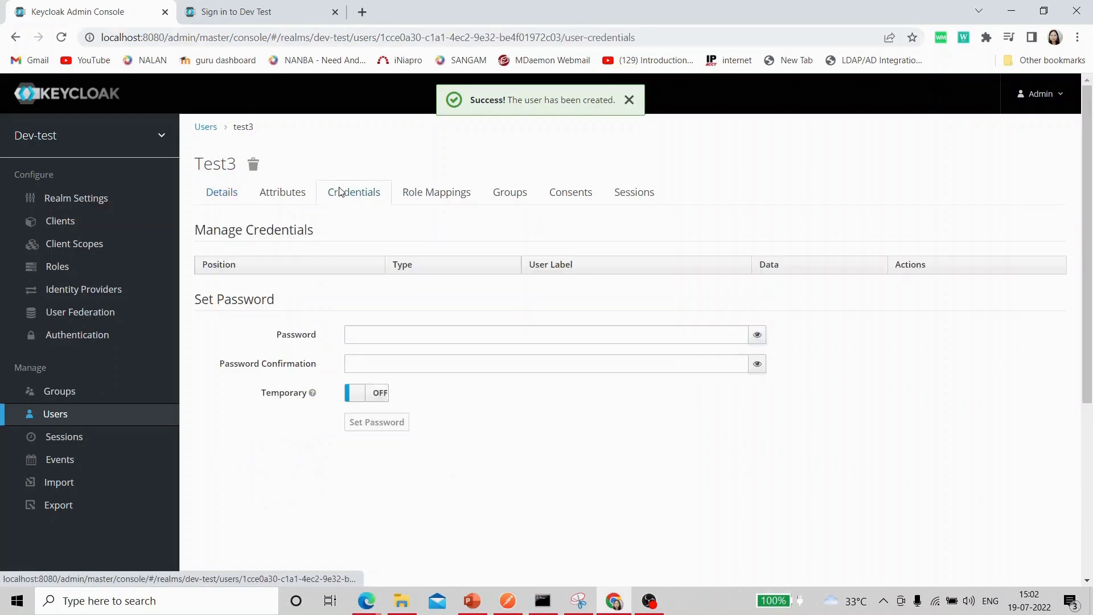
left_click(380, 328)
type("test")
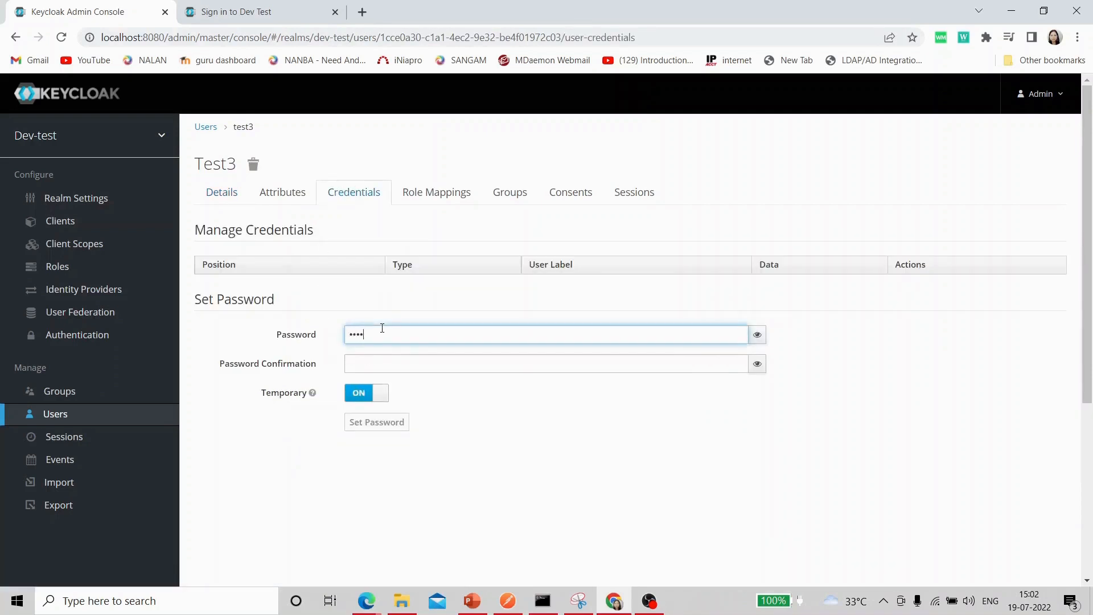
type("123")
left_click(382, 364)
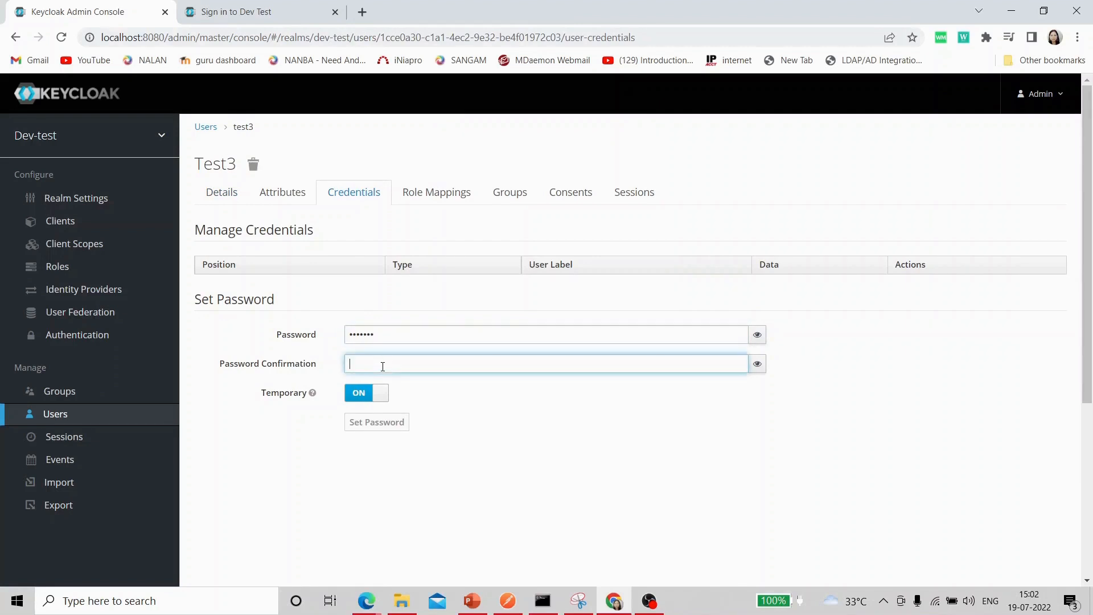
type("test123")
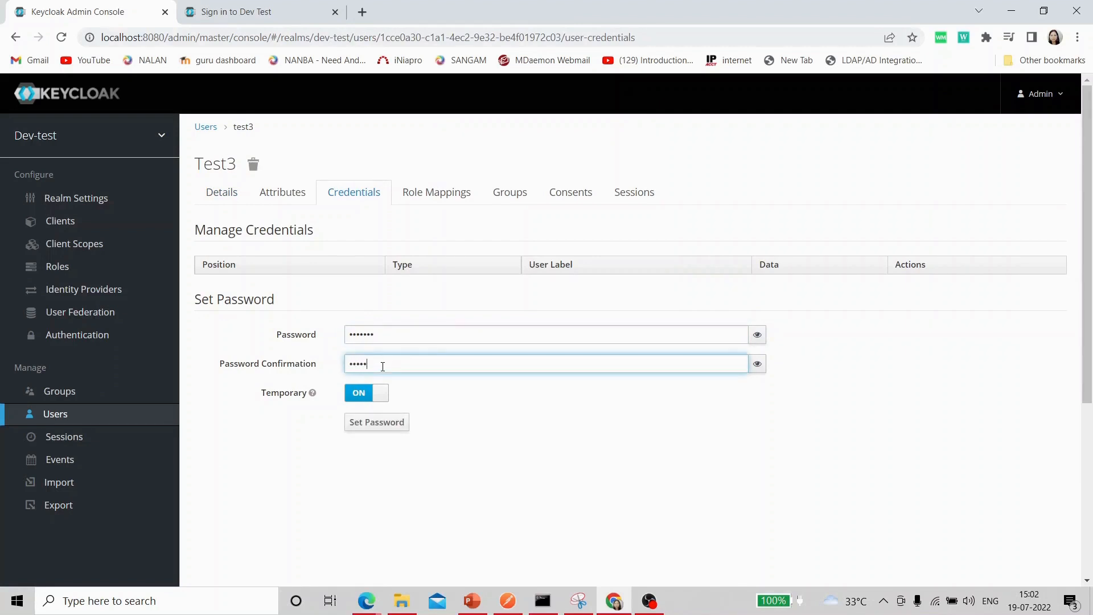
left_click(382, 424)
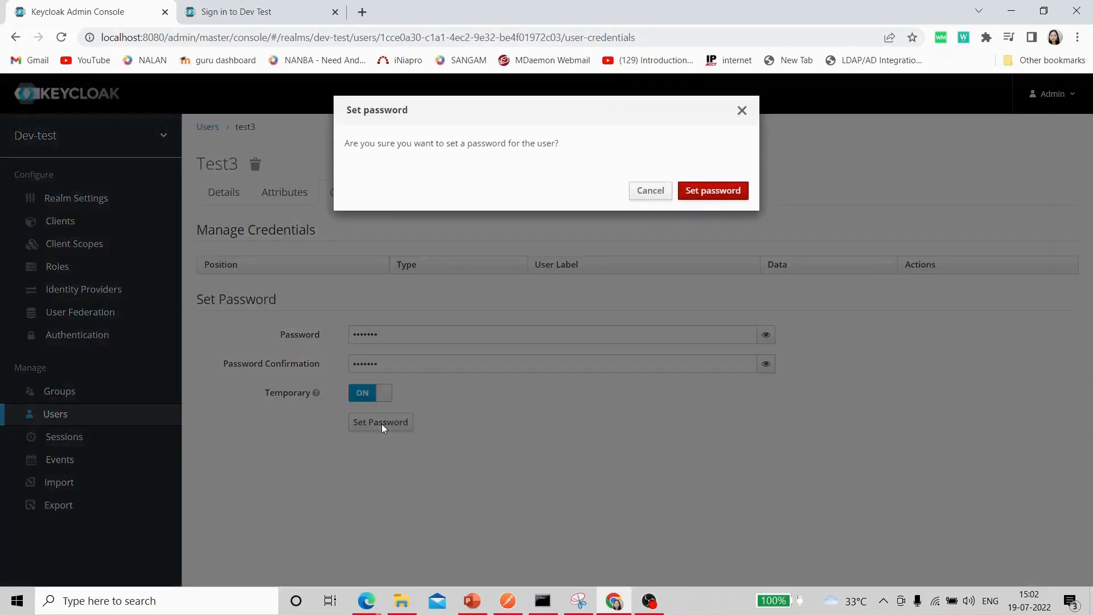
left_click(705, 192)
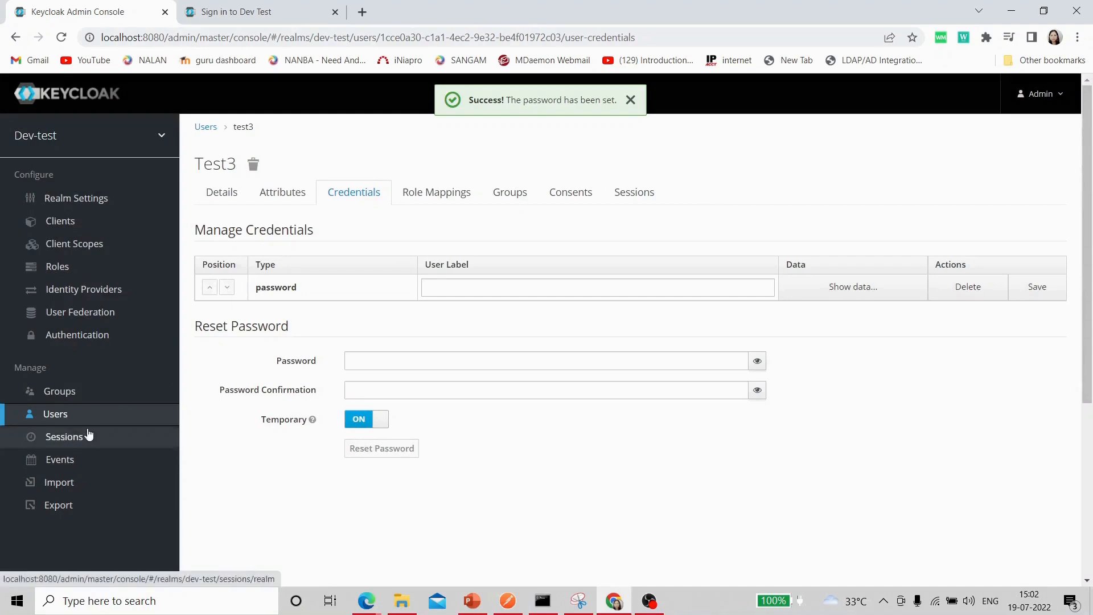
left_click(57, 418)
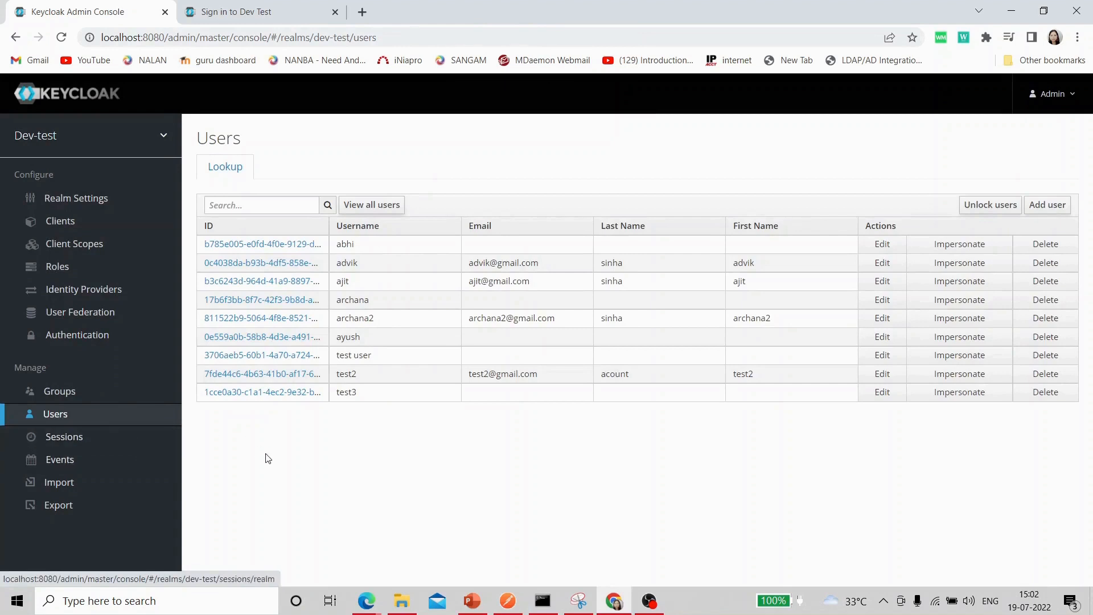
Confirm test3 lists Configure OTP and Update Password as required actions, then go to Dev Test sign-in.
left_click(882, 393)
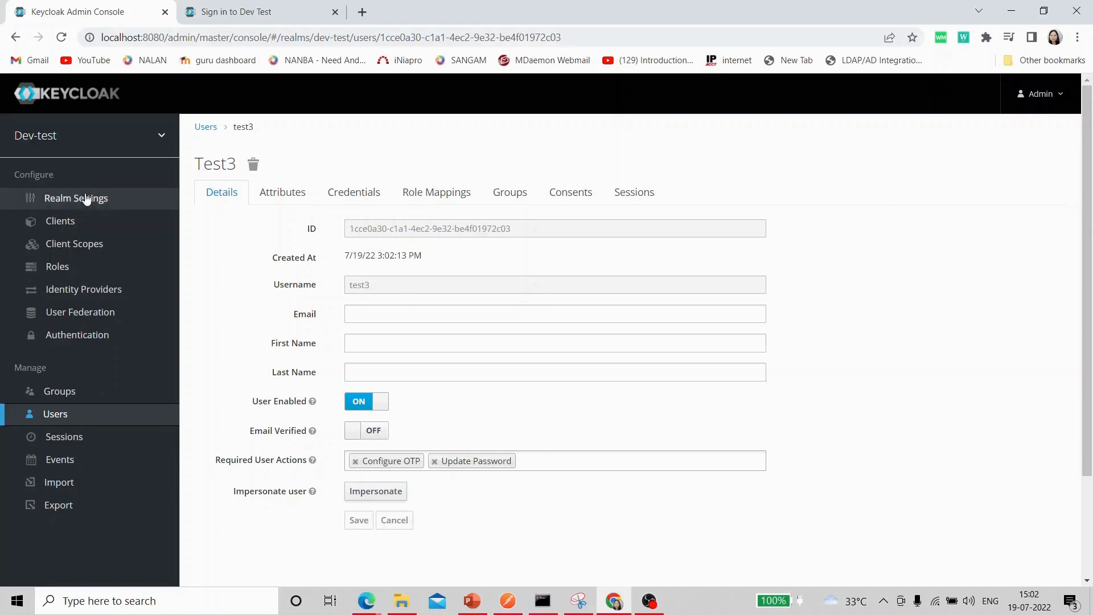
left_click(229, 13)
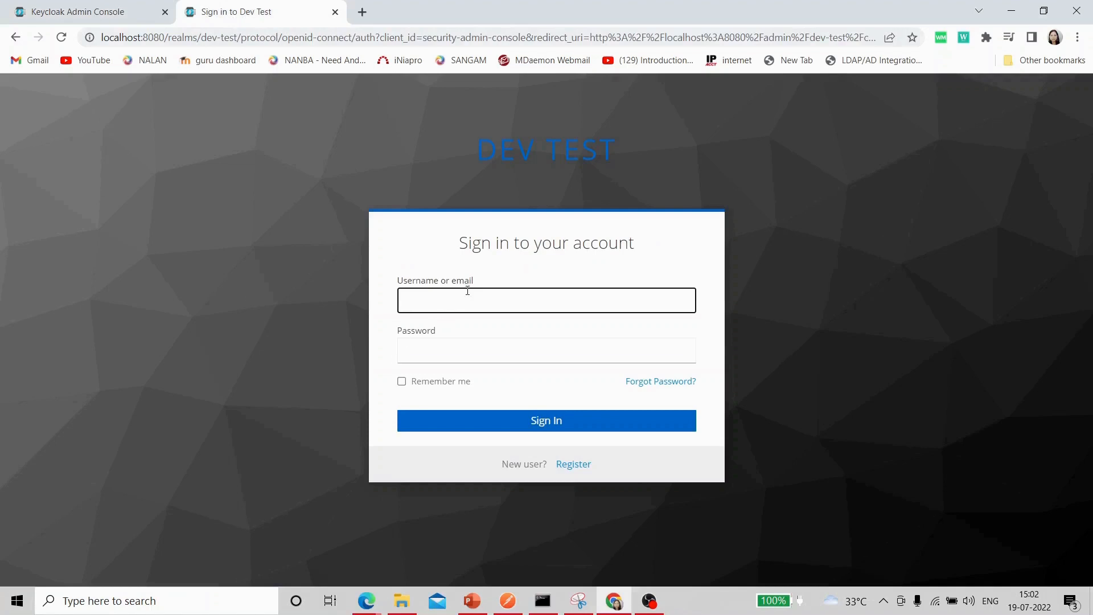
Log in to Dev Test as test3 with its password and dismiss Chrome's password warning and save prompts.
type("test3")
left_click(462, 352)
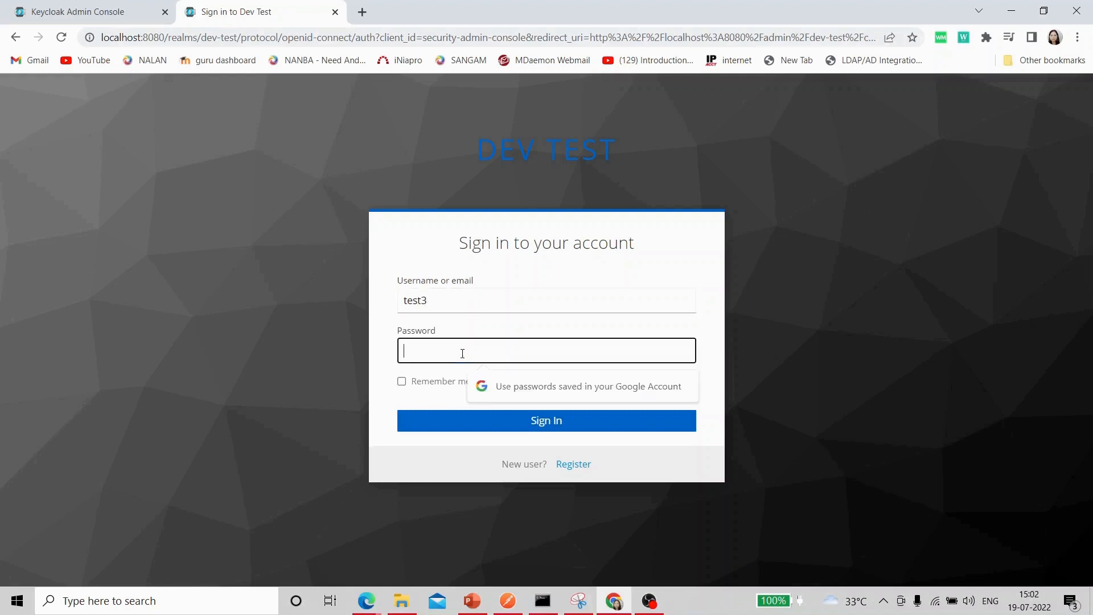
type("t••••••")
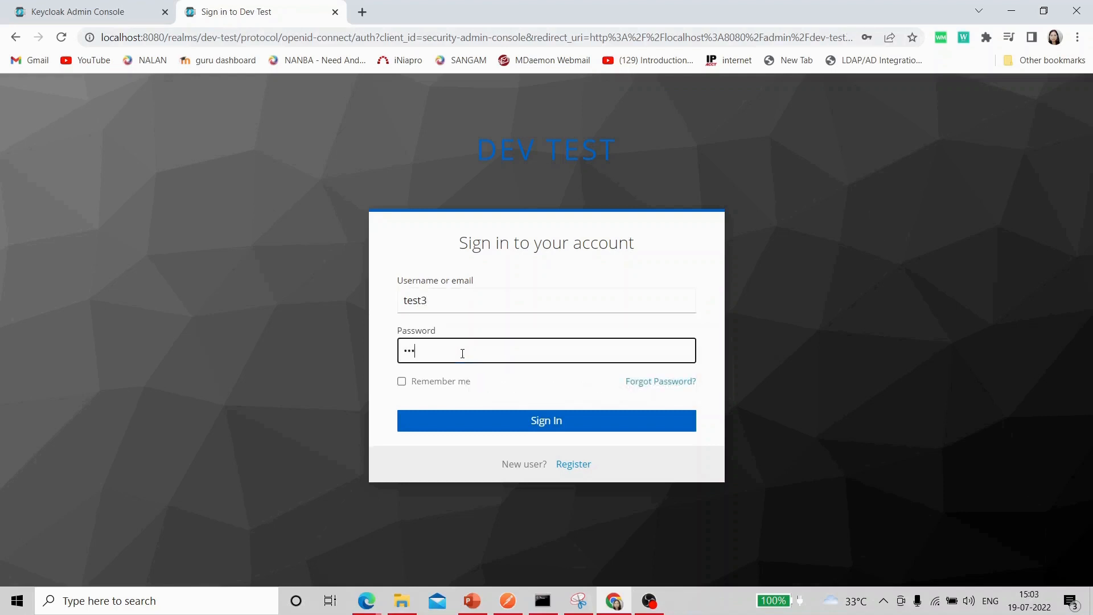
left_click(558, 420)
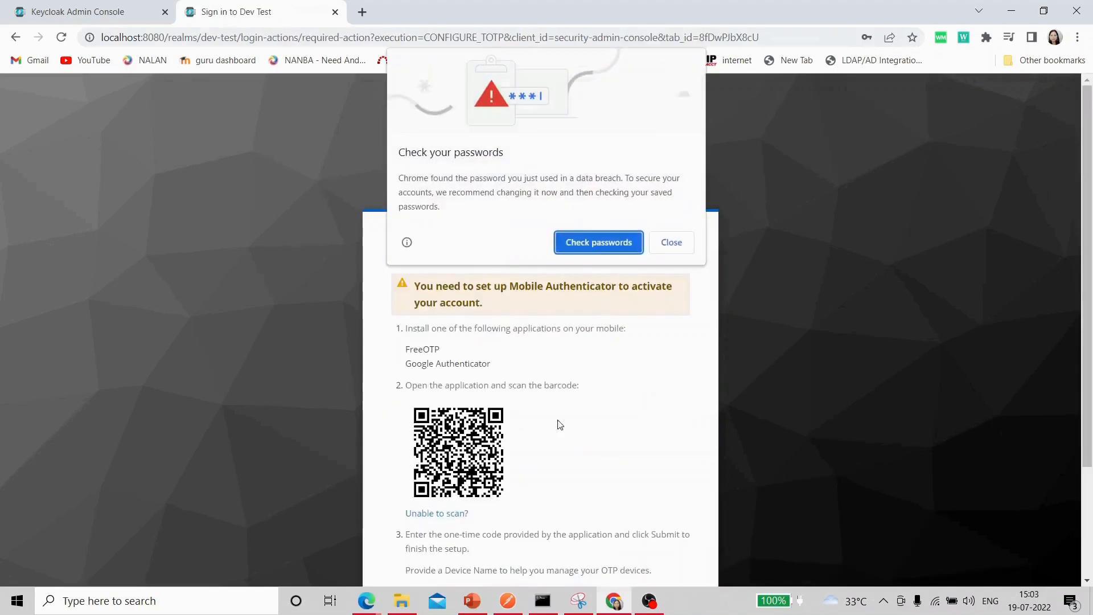
left_click(675, 246)
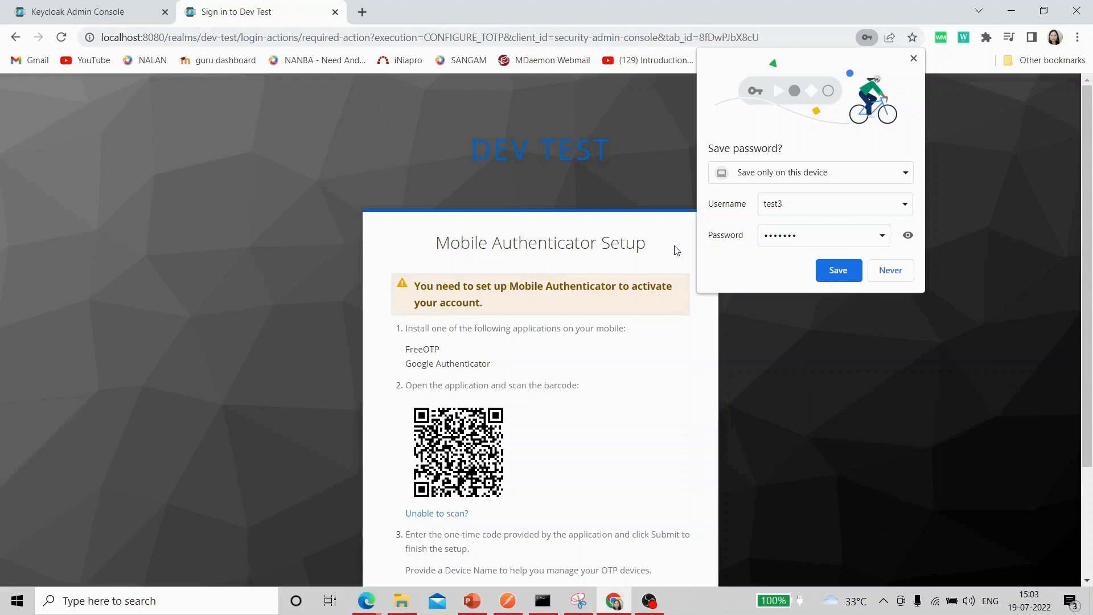
left_click(889, 271)
Name test3's authenticator device 'mobile' and submit a current one-time code from the app.
scroll(857, 351, "down", 3)
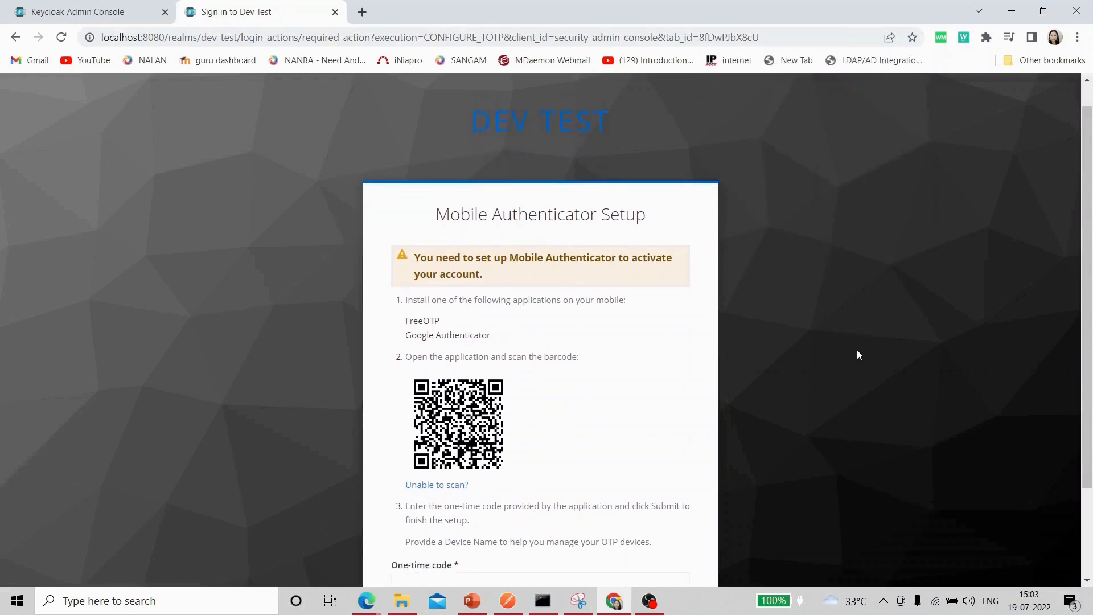
left_click(404, 521)
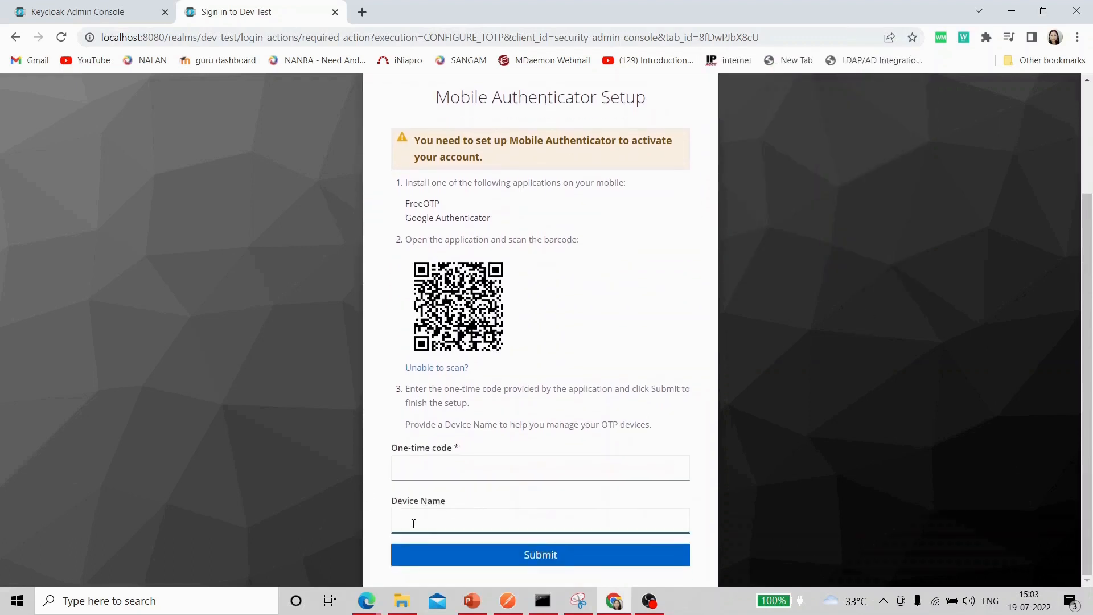
left_click(413, 523)
type("mobi")
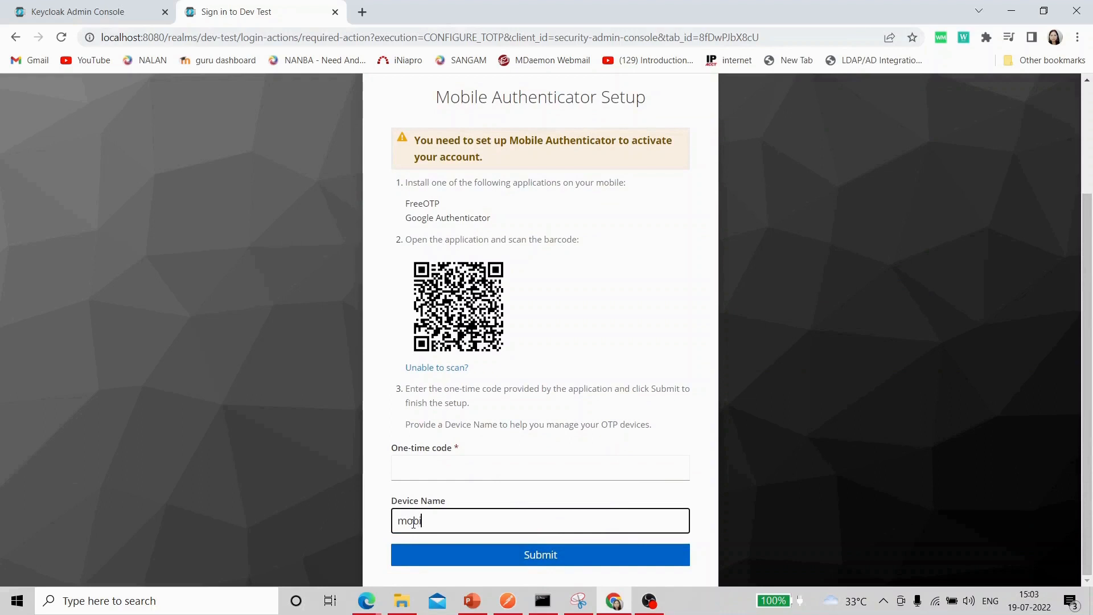
type("le")
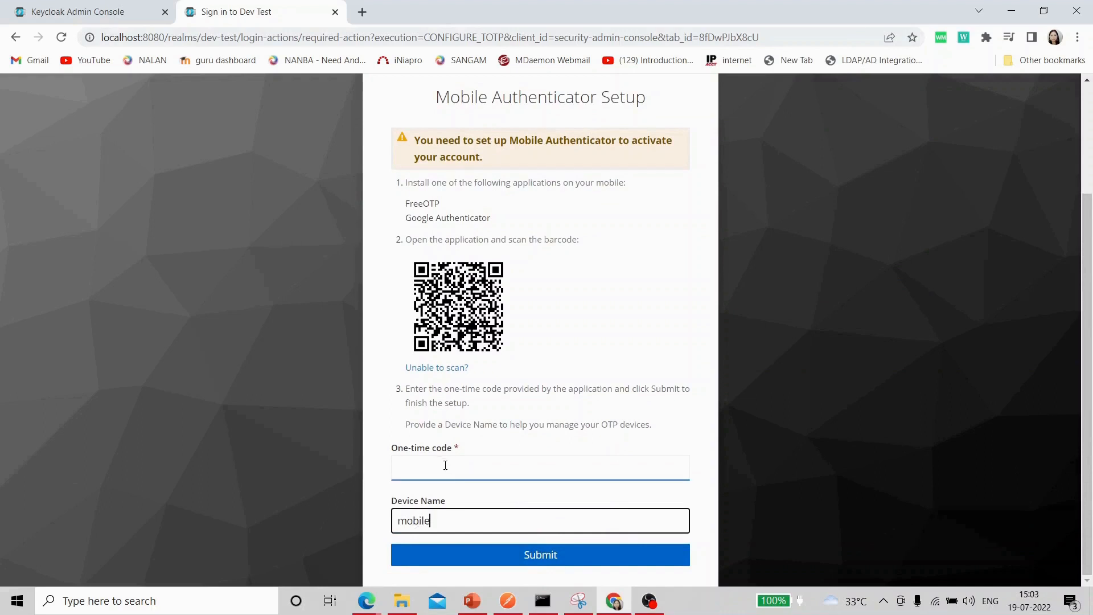
left_click(445, 465)
type("4")
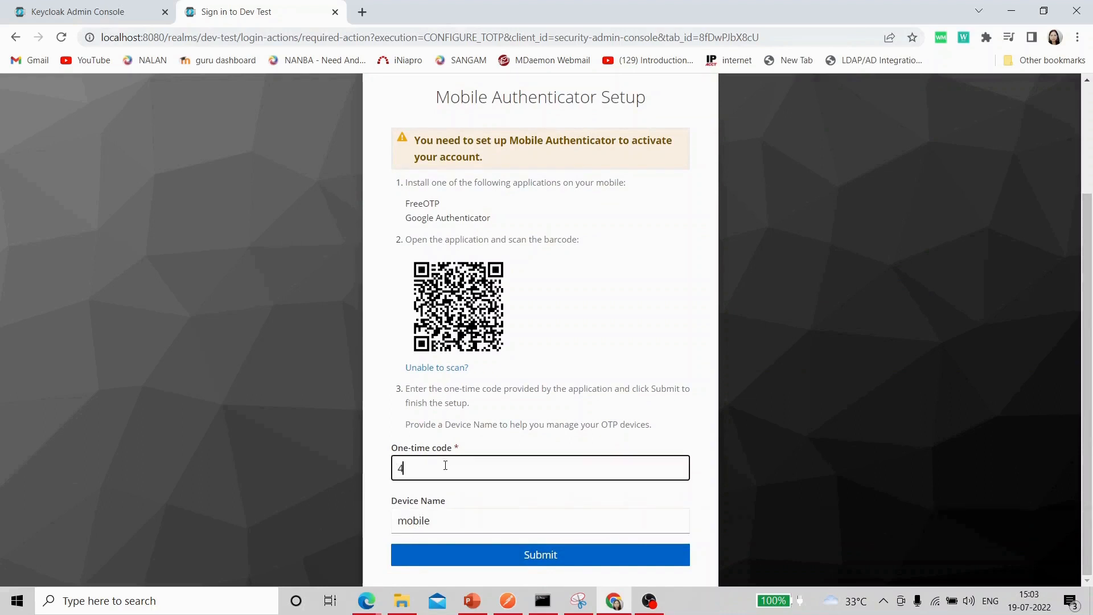
type("61")
key("BackSpace")
key("BackSpace")
type("305202")
left_click(548, 557)
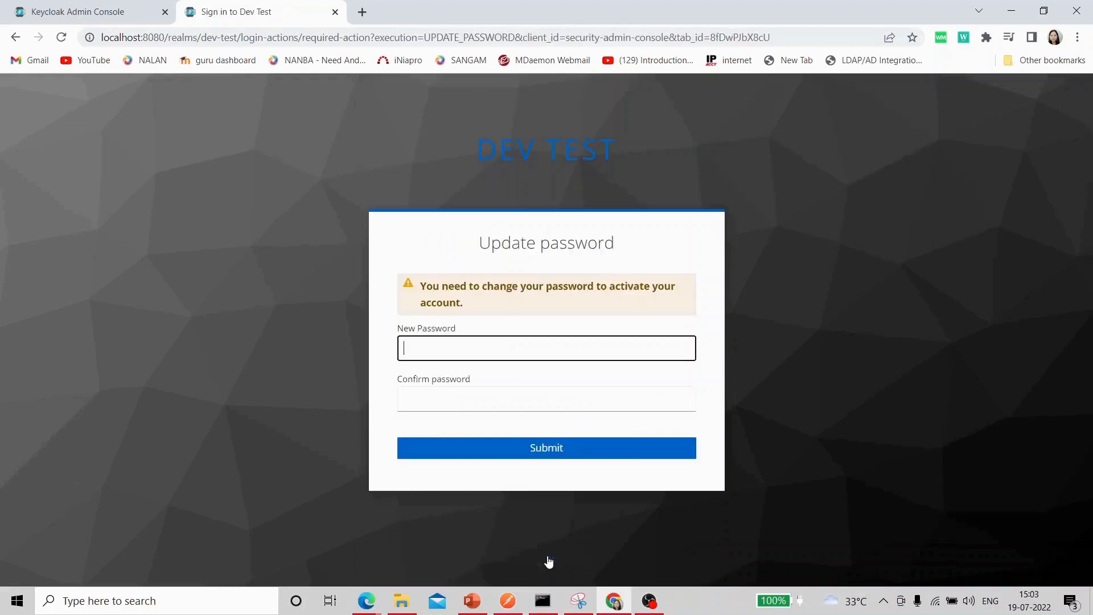
Enter and confirm a new password for test3 and submit it.
left_click(463, 356)
type("••••••")
left_click(473, 403)
type("••••••")
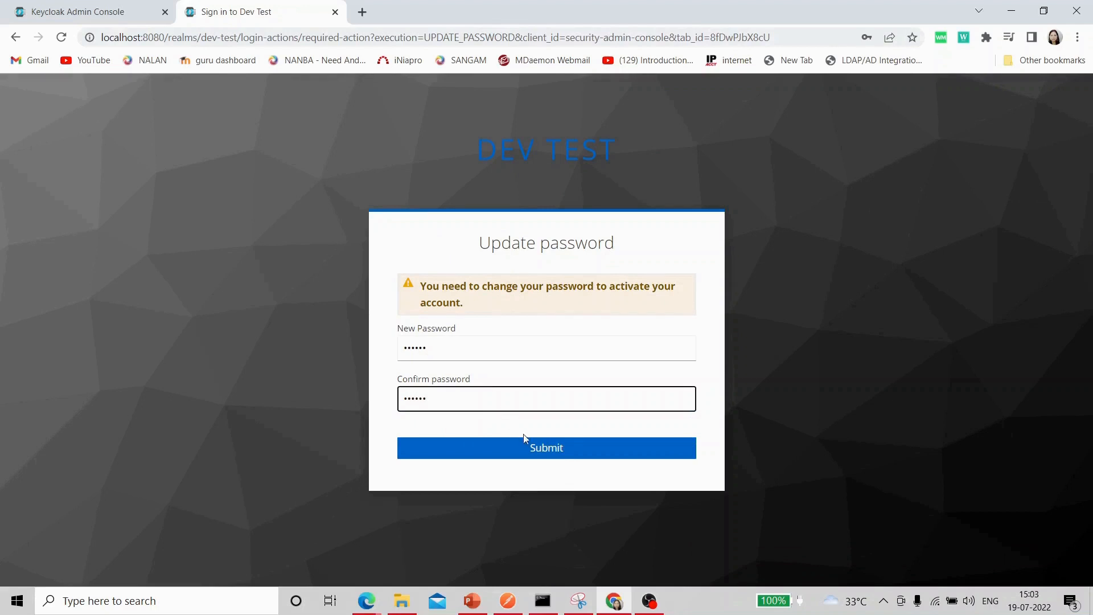
left_click(535, 449)
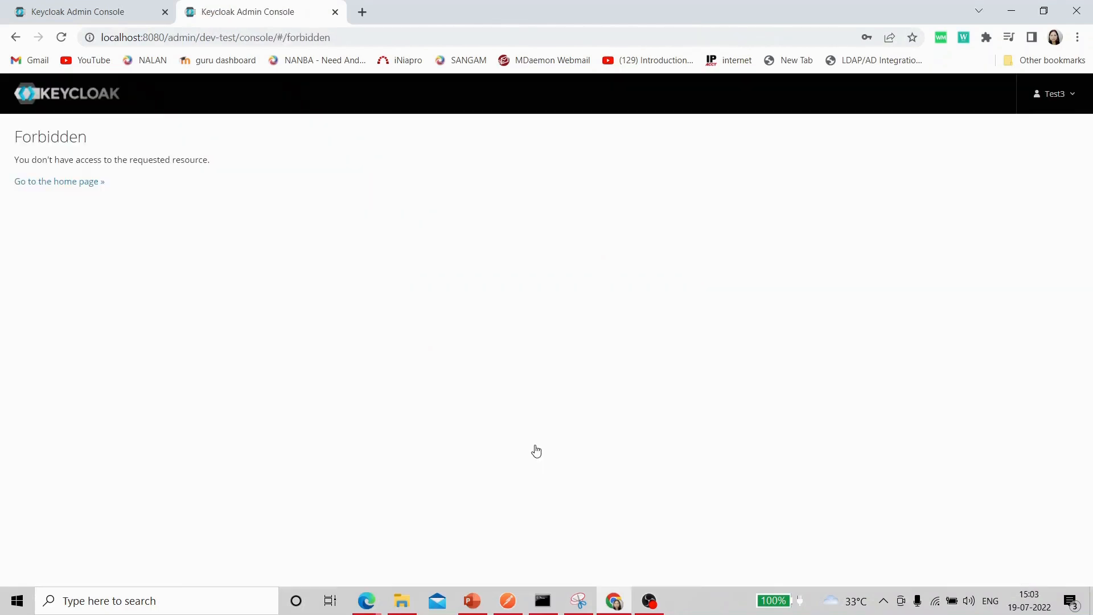
Return to the admin console and open test3 from the Users list to check required actions.
left_click(1072, 95)
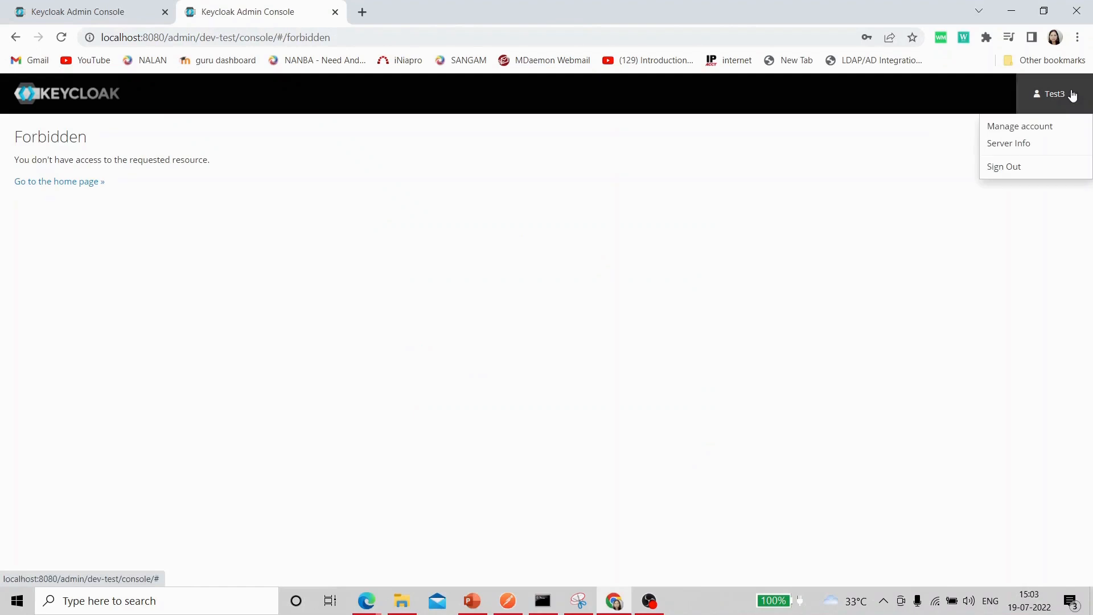
left_click(99, 7)
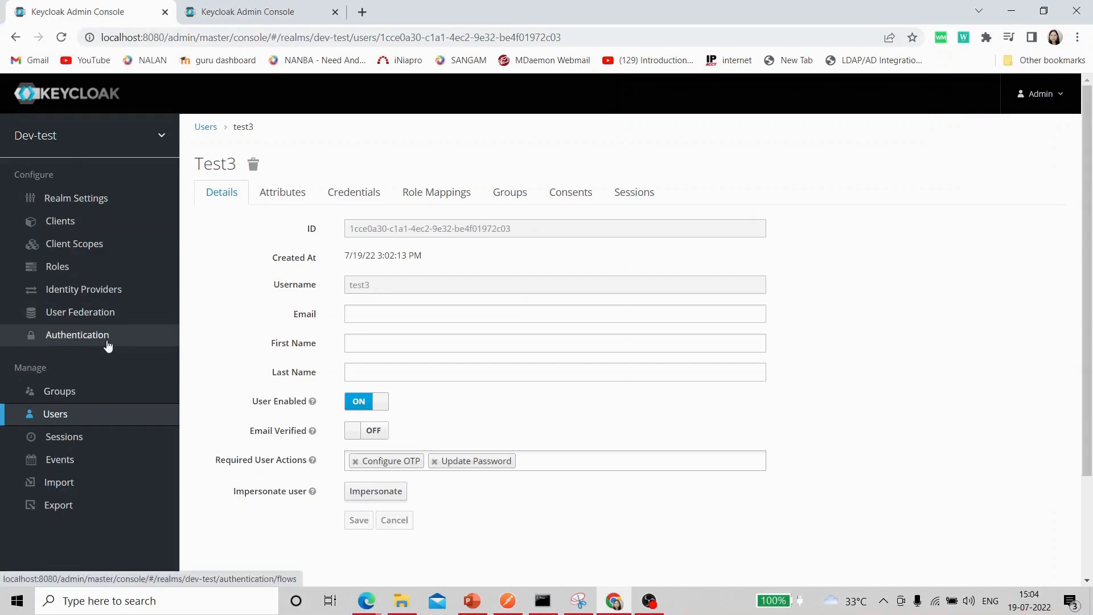
left_click(62, 418)
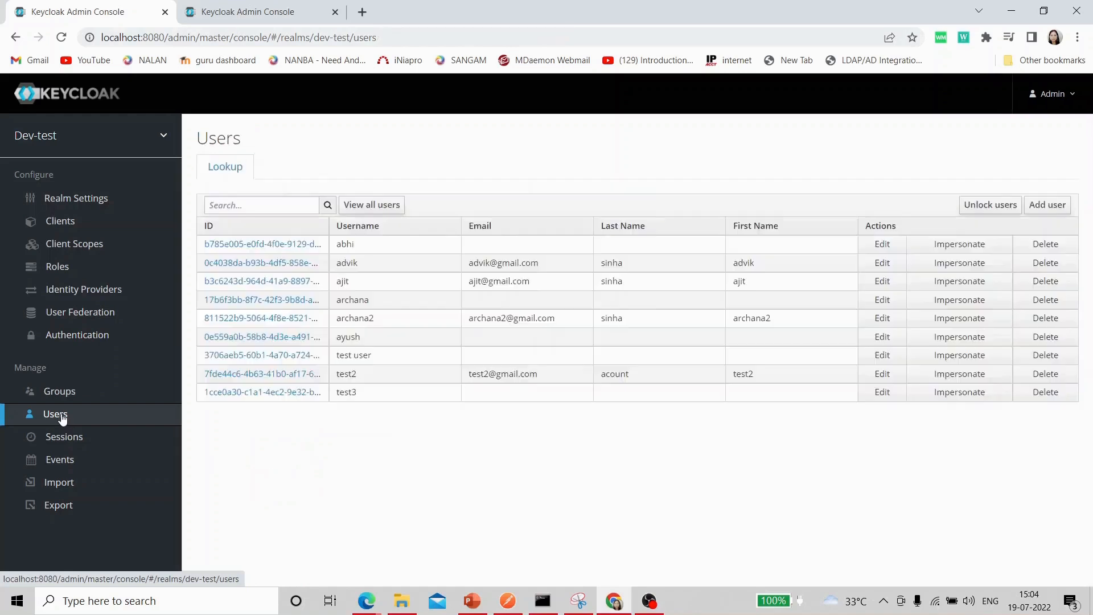
left_click(884, 394)
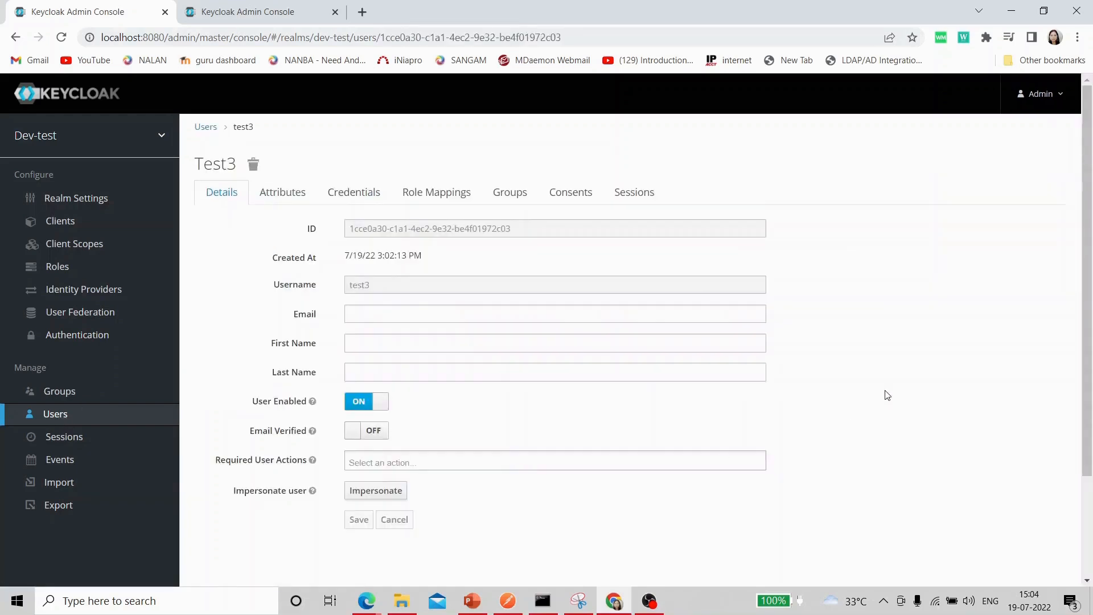